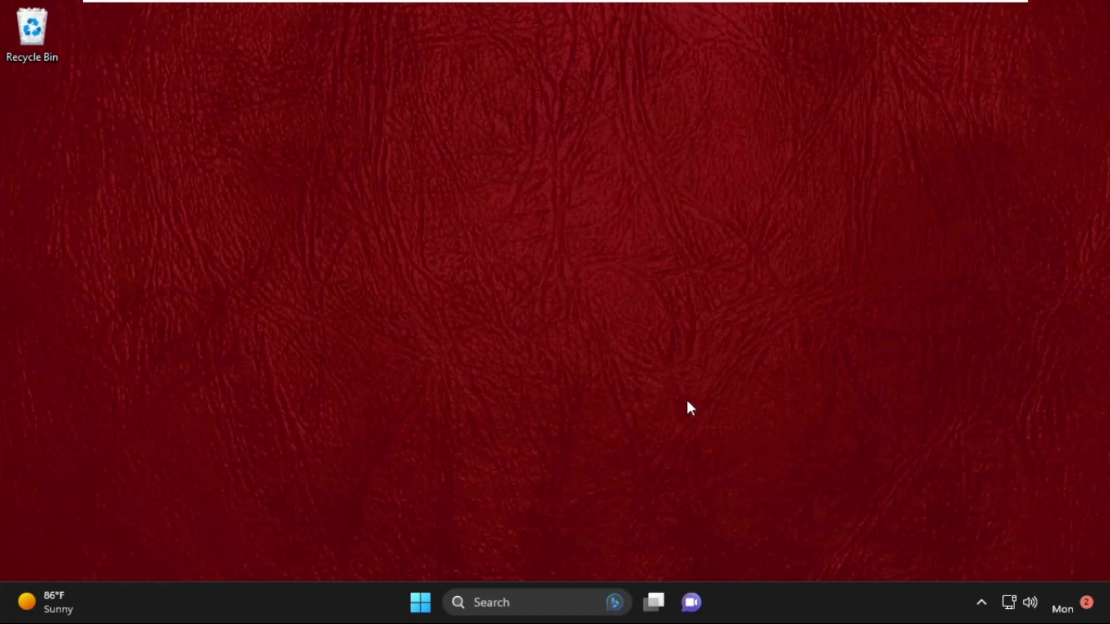
Search Windows for 'chrome' and launch Google Chrome from the Best match result
left_click(504, 598)
type("ch")
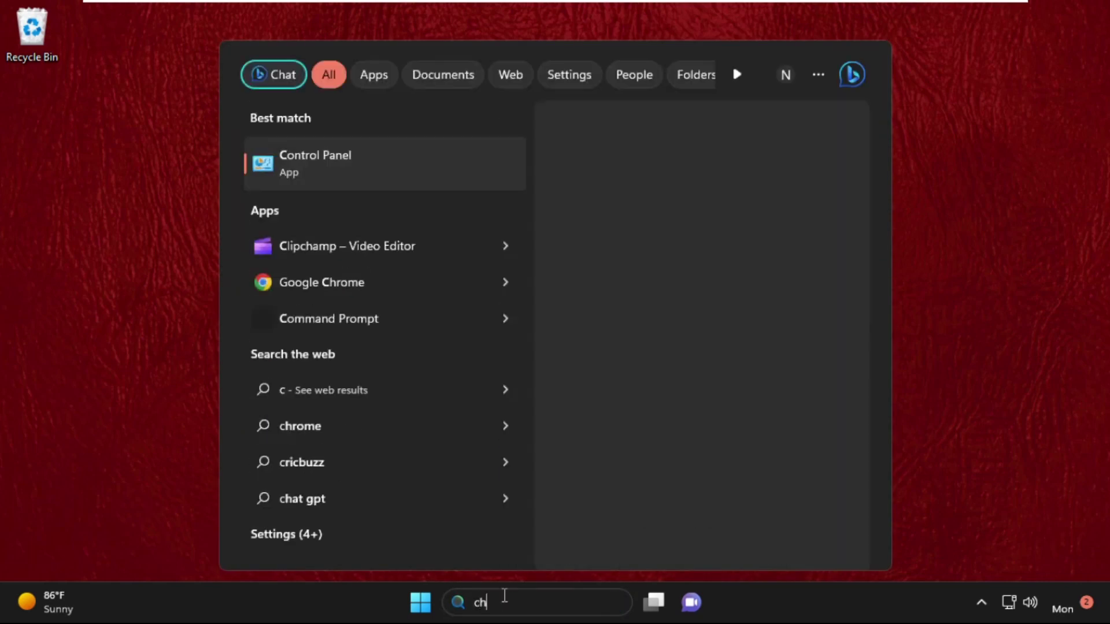
type("rome")
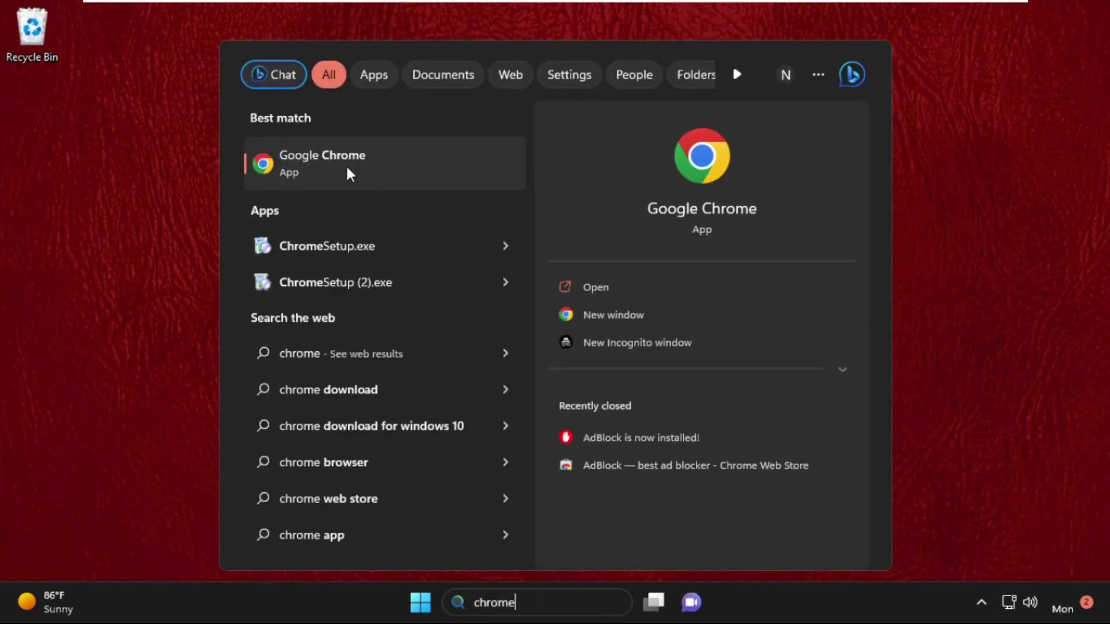
left_click(346, 165)
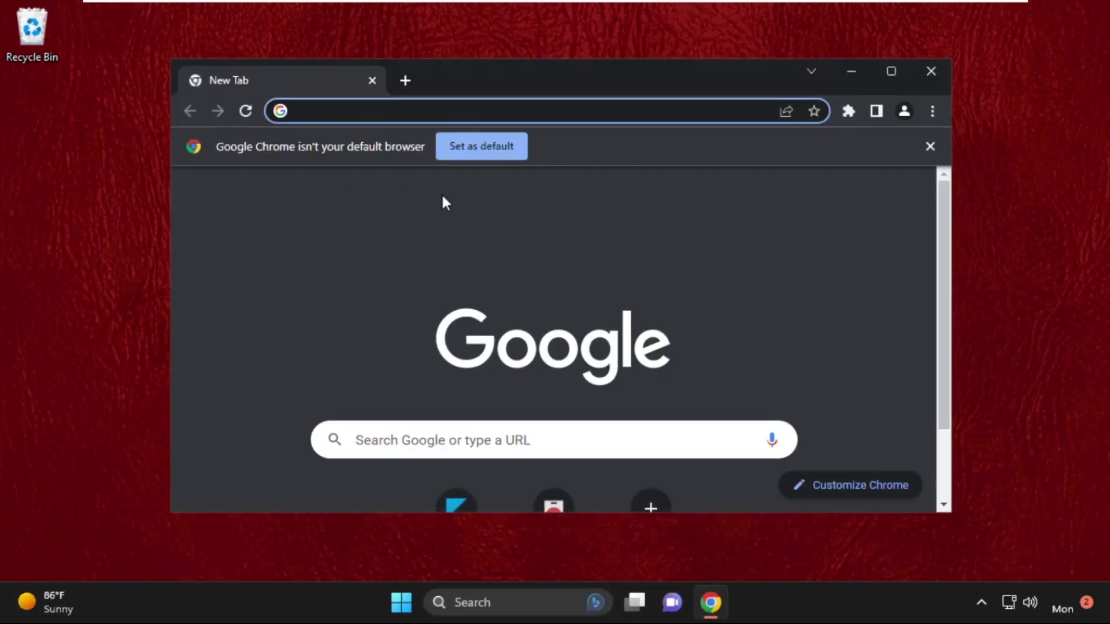
Google 'directx download' and go to Microsoft's DirectX End-User Runtime Web Installer page
left_click(420, 437)
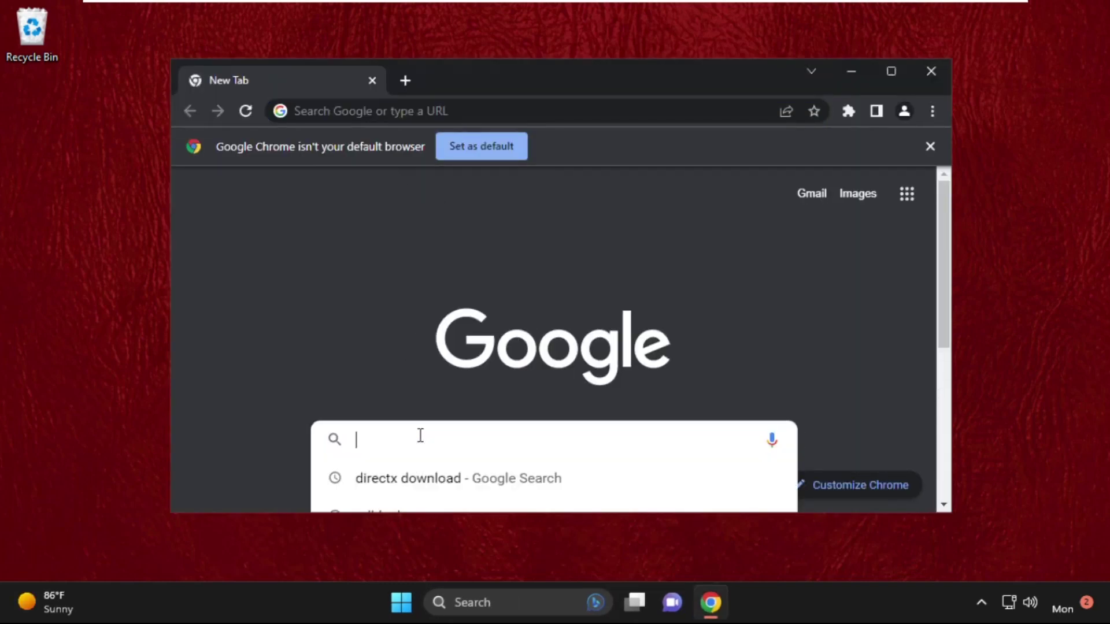
type("directx ")
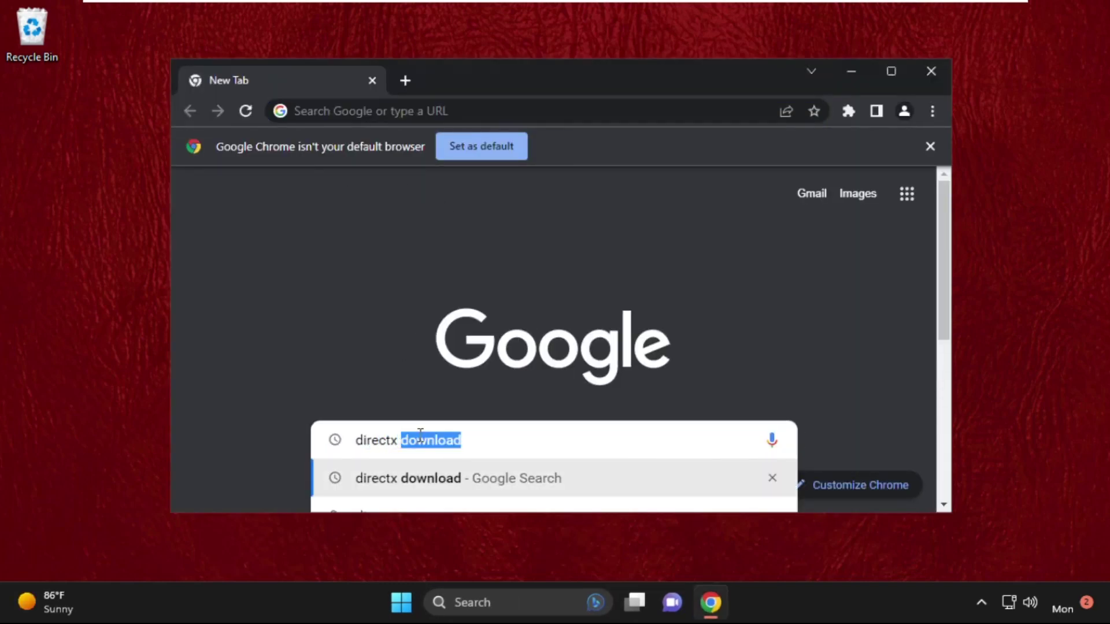
type("download")
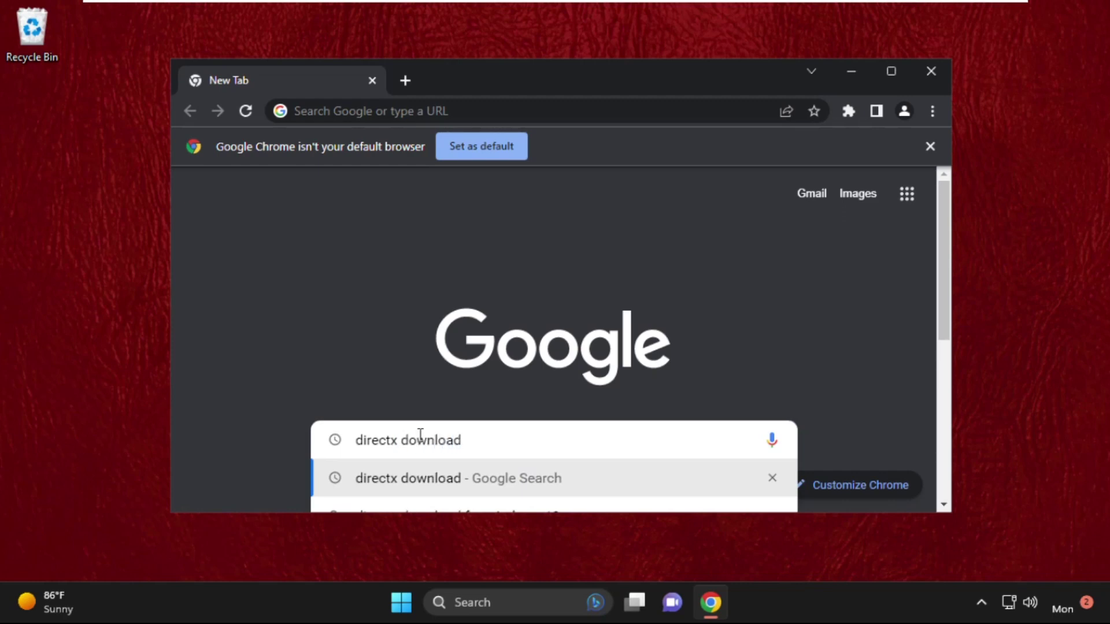
key("Return")
scroll(421, 442, "down", 1)
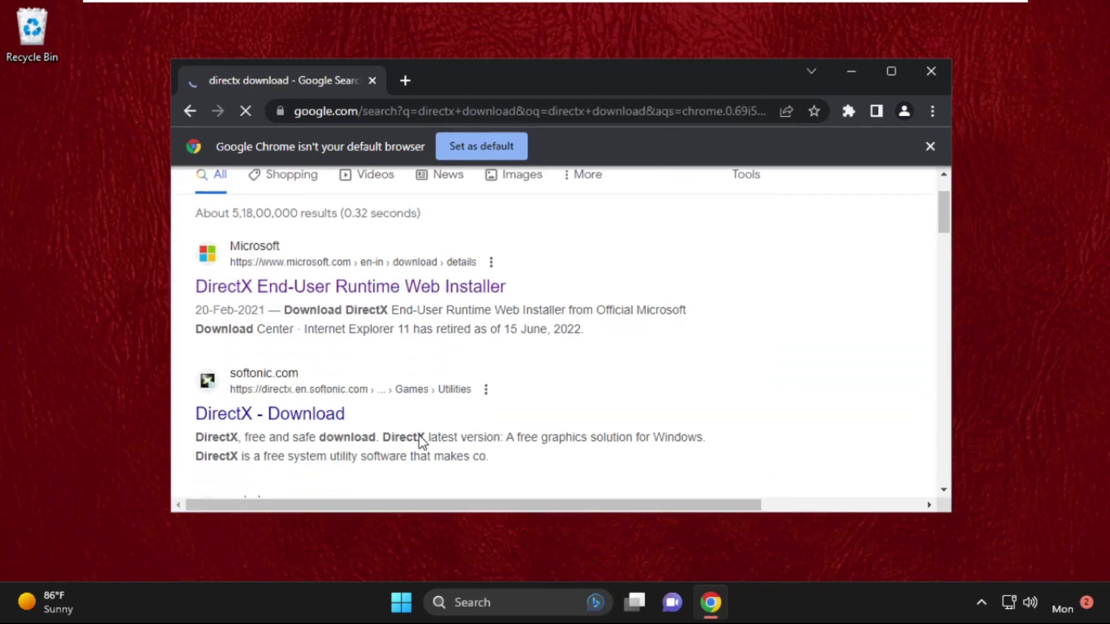
left_click(255, 296)
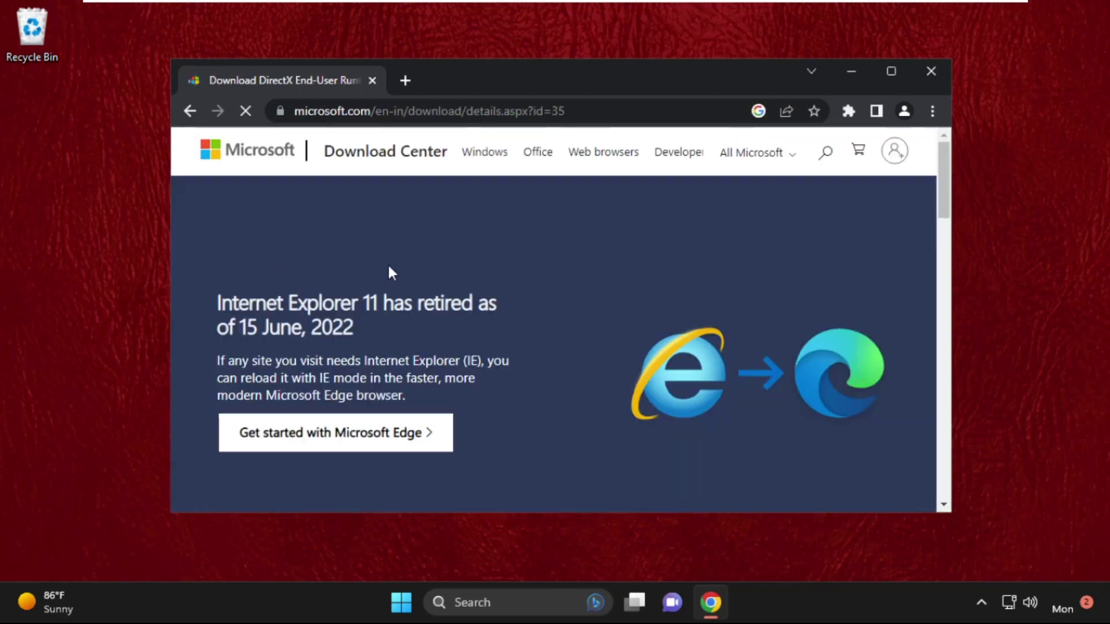
Keep English as the language and download dxwebsetup.exe
scroll(410, 289, "down", 3)
scroll(422, 285, "down", 4)
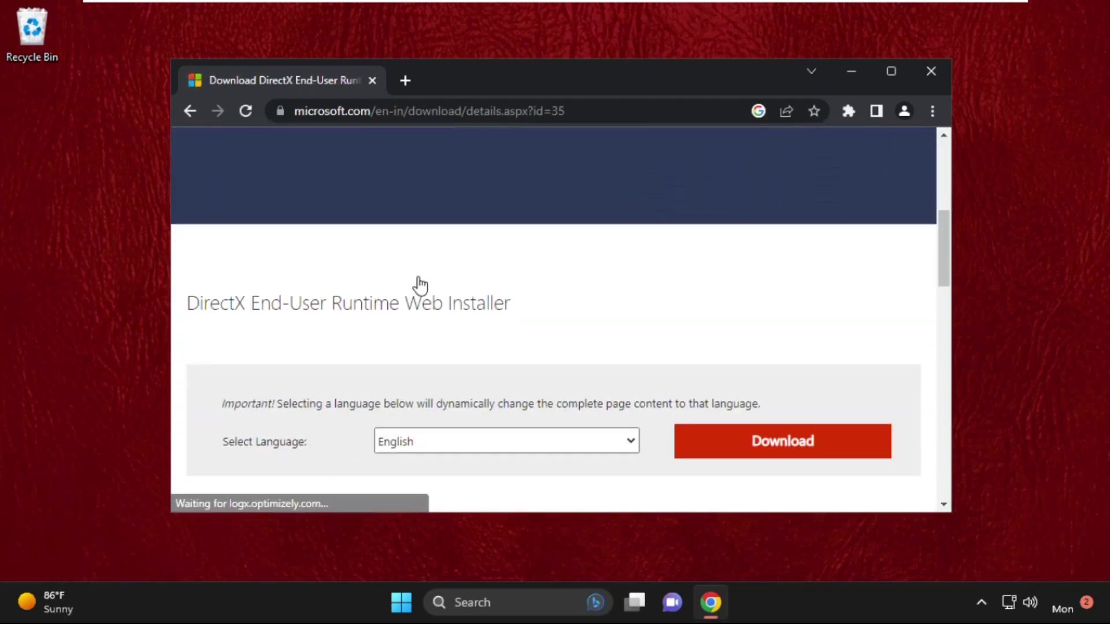
left_click(512, 354)
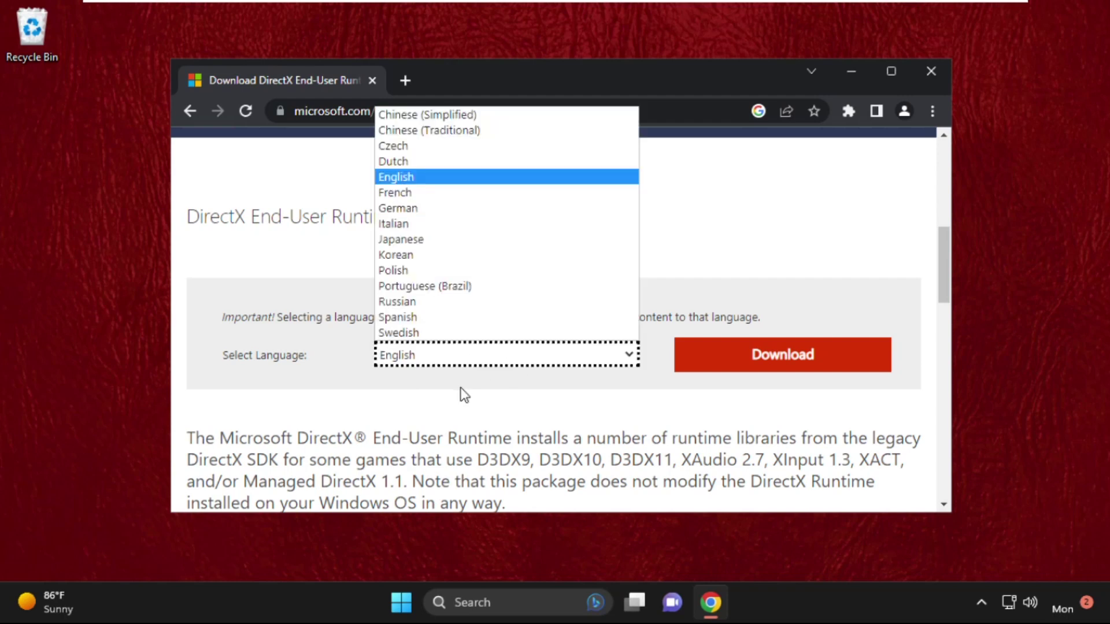
left_click(454, 354)
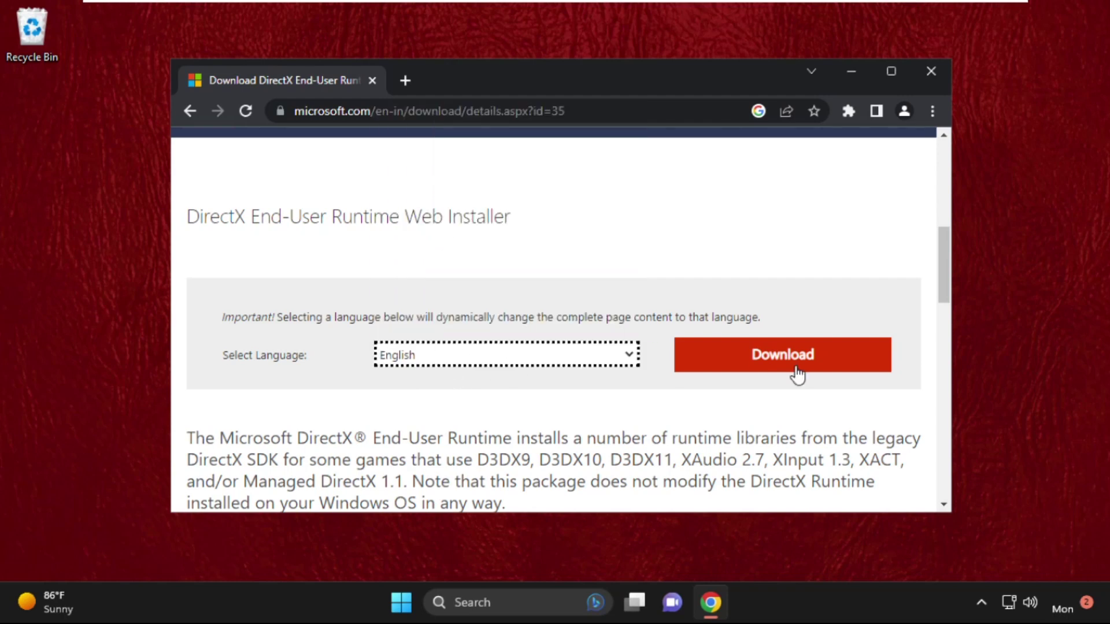
left_click(815, 370)
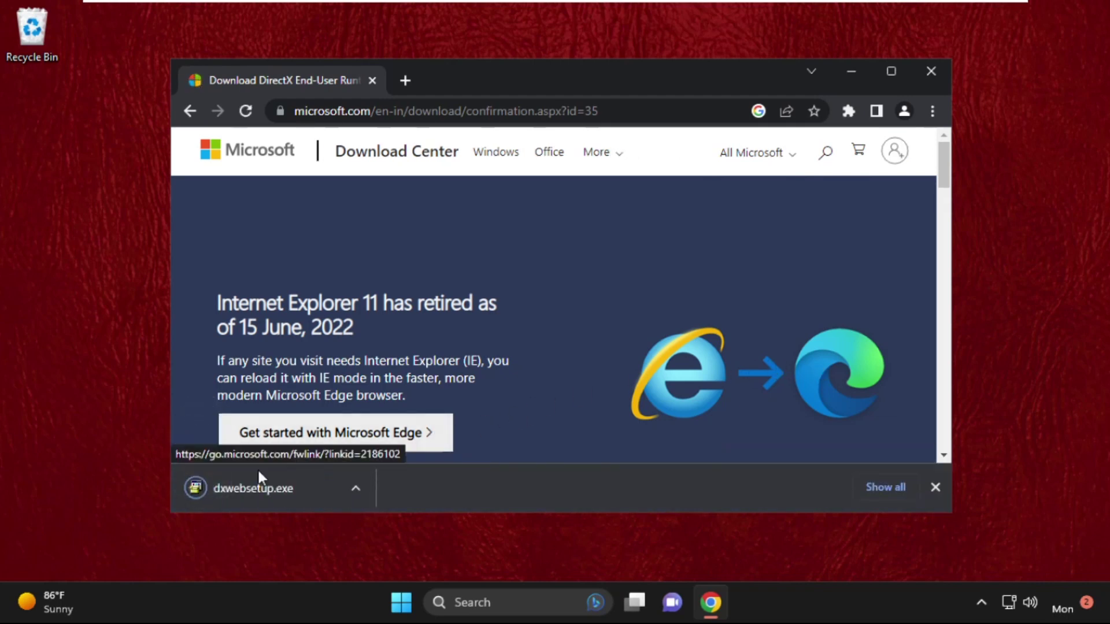
left_click(355, 489)
Show dxwebsetup in Downloads, close Chrome, run the installer and allow it to make changes
left_click(385, 430)
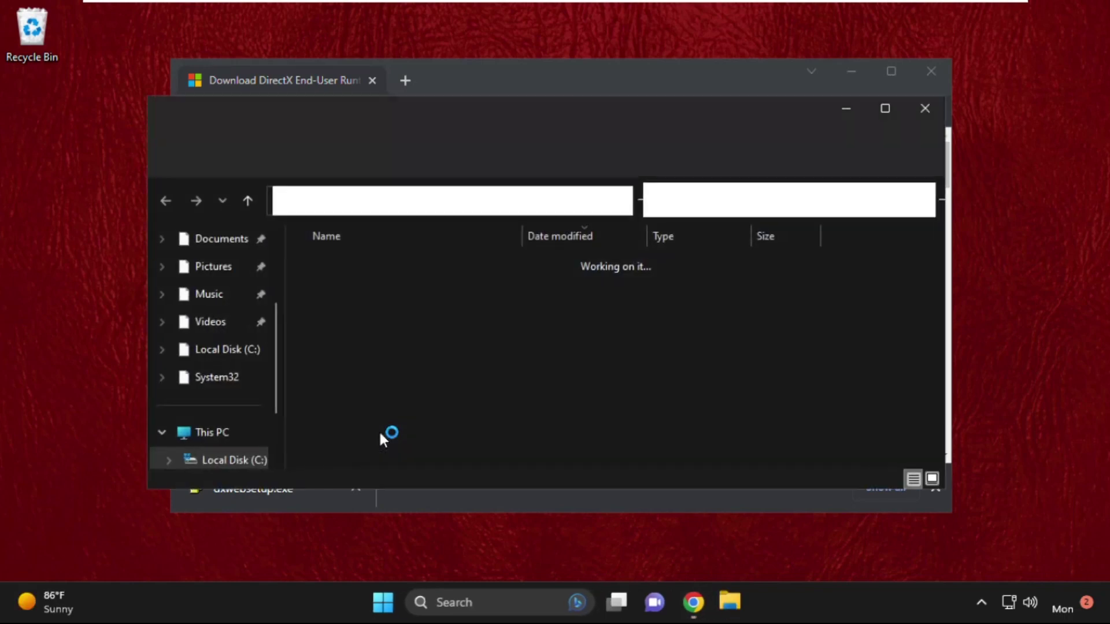
left_click(941, 69)
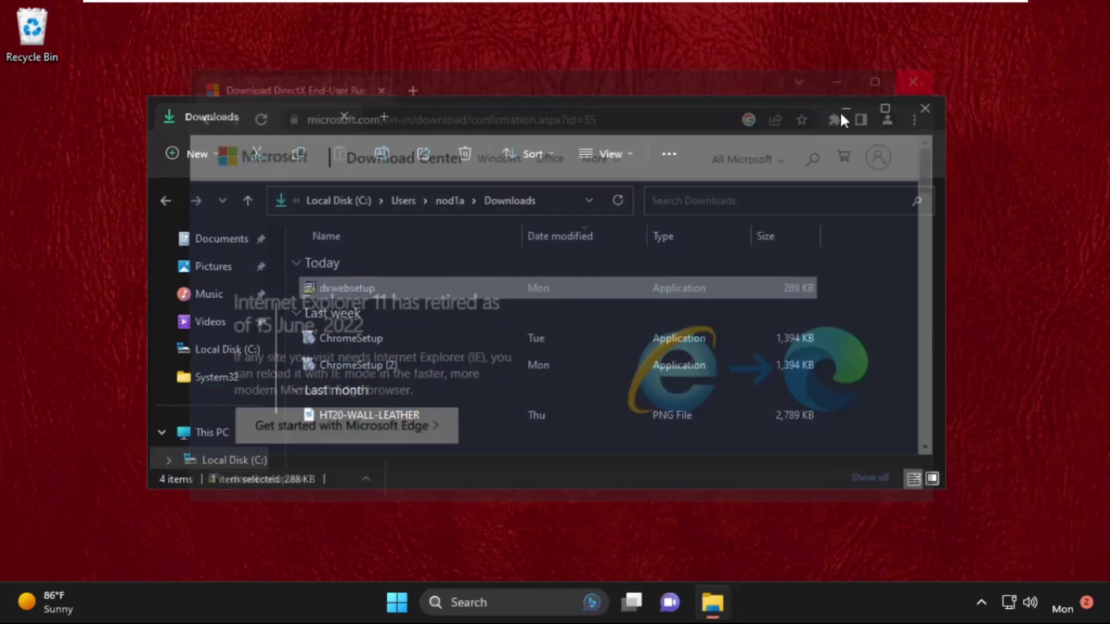
double_click(371, 291)
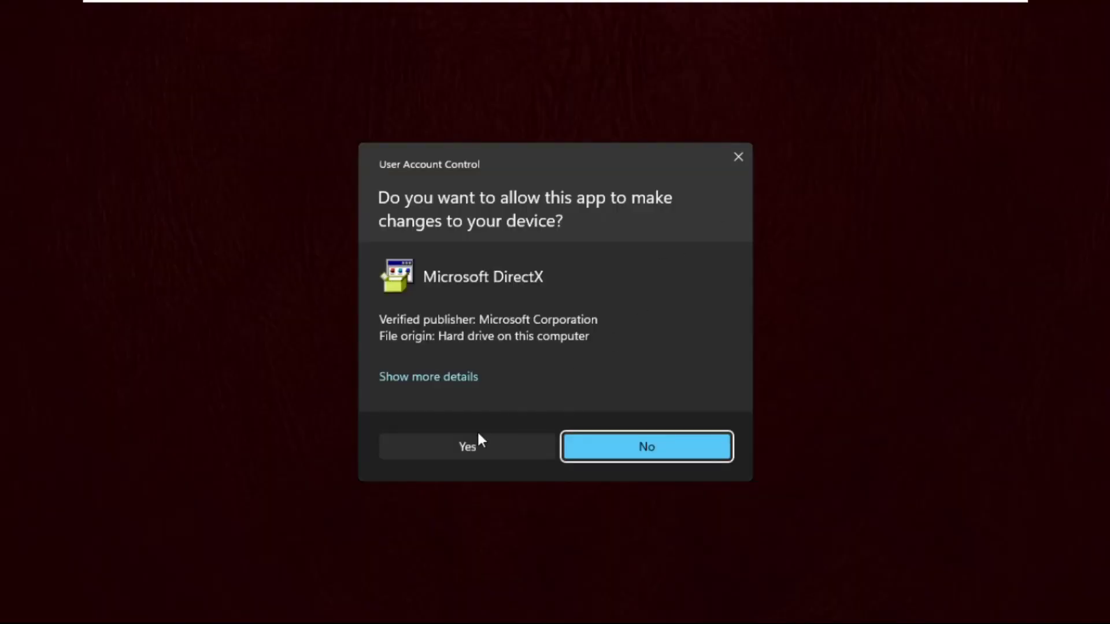
left_click(468, 445)
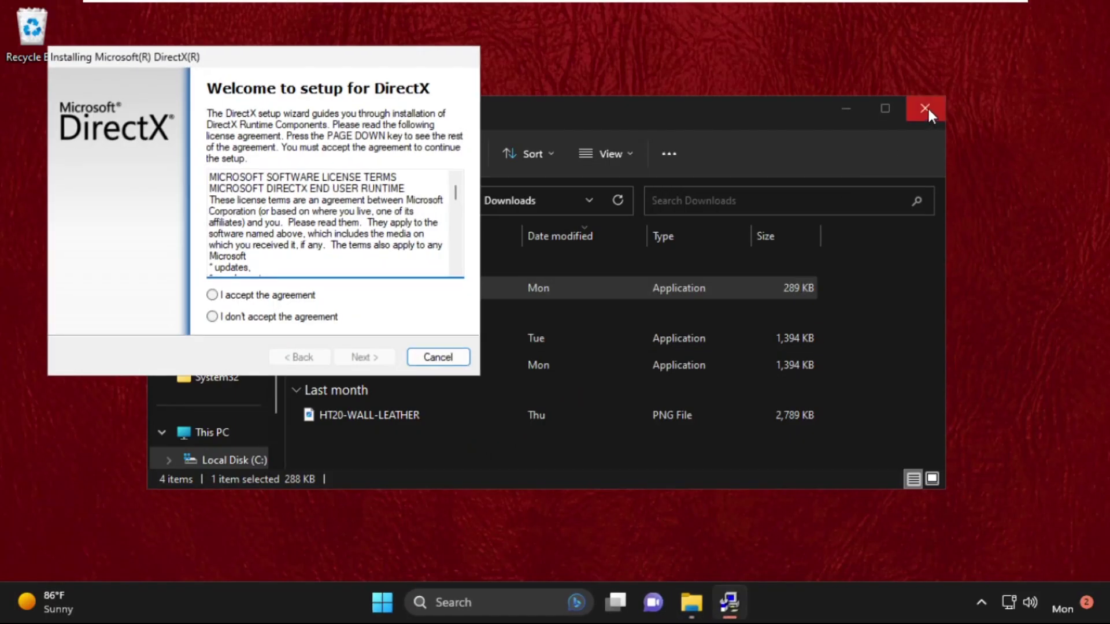
Close File Explorer, accept the DirectX license, and run setup through to Finish
left_click(925, 109)
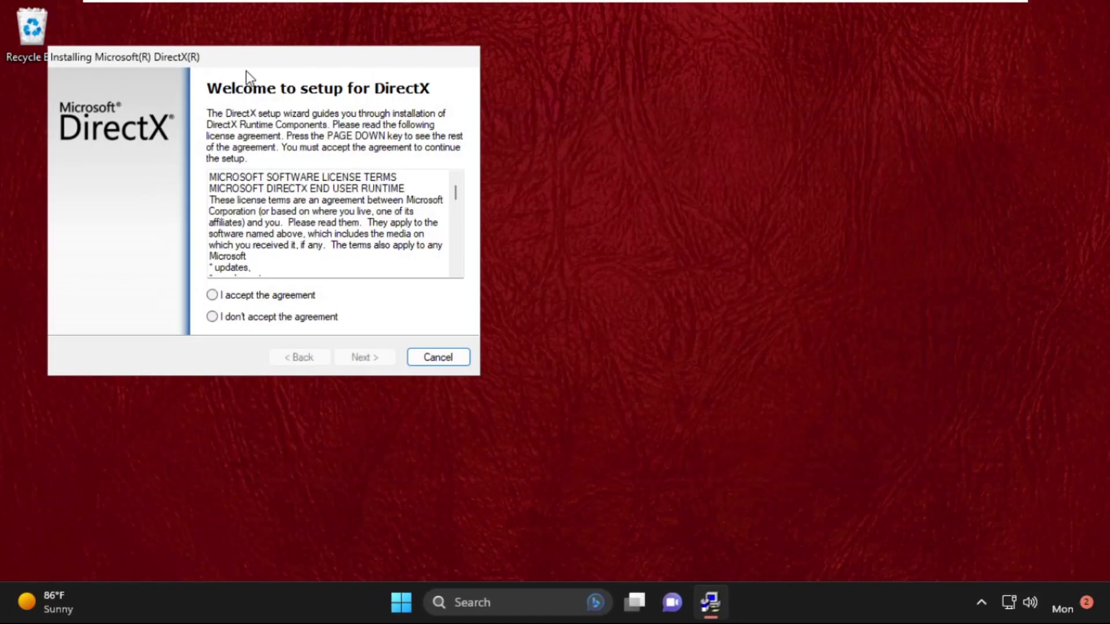
left_click_drag(242, 64, 513, 118)
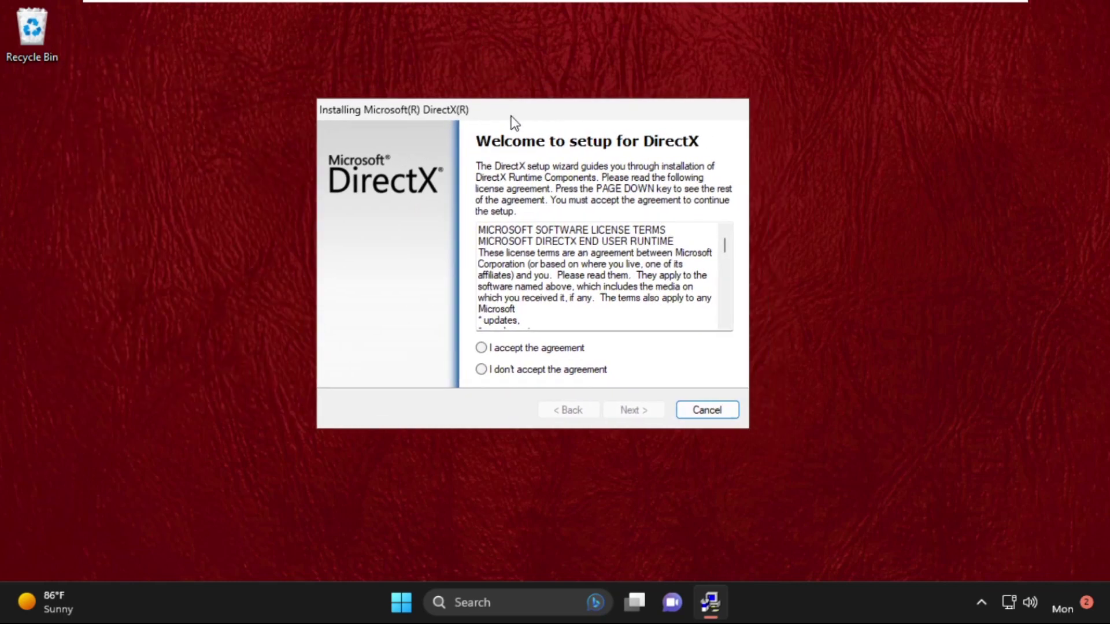
left_click(502, 351)
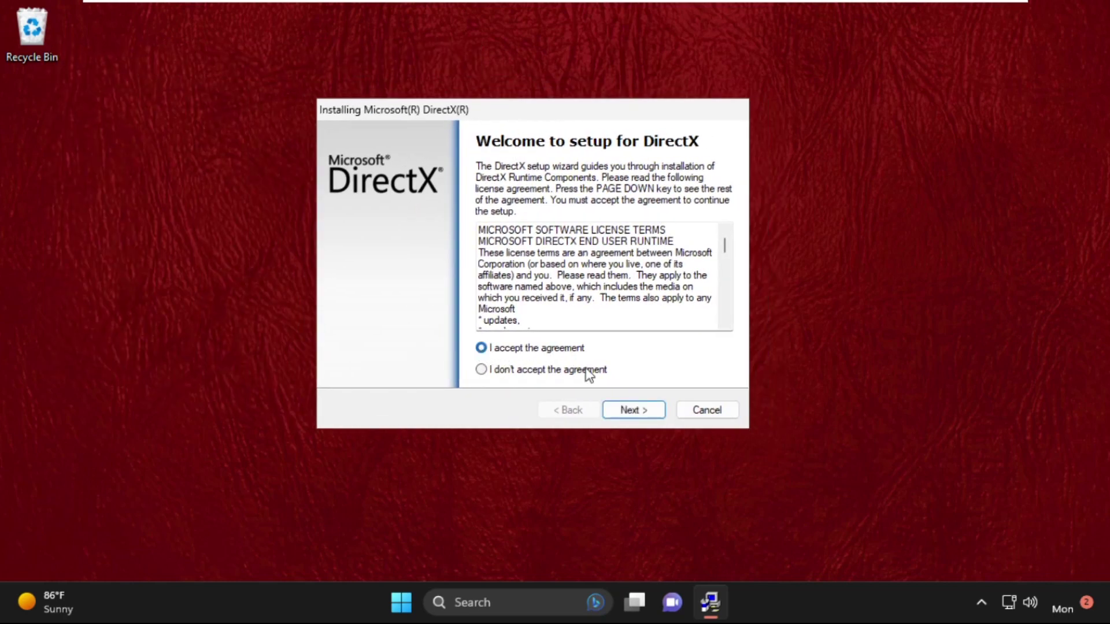
left_click(650, 414)
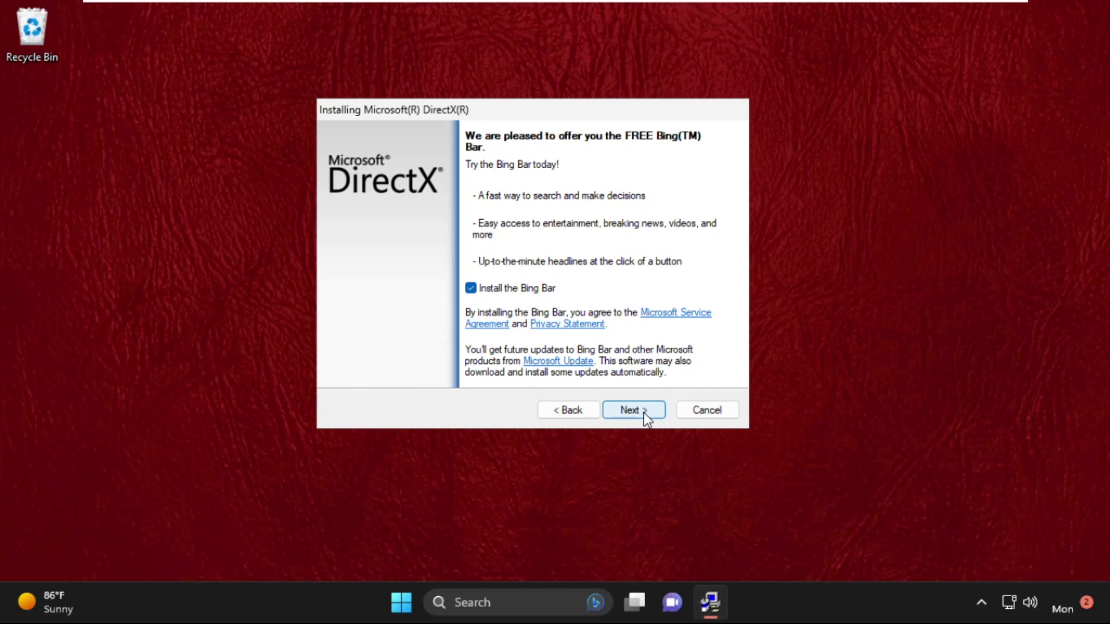
left_click(644, 413)
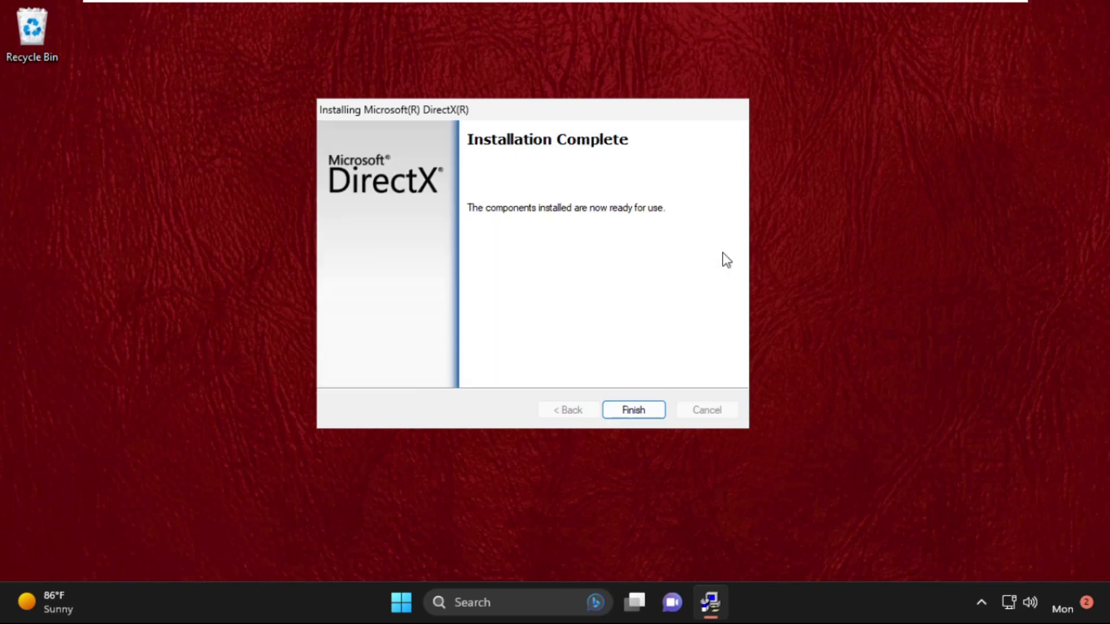
left_click(634, 410)
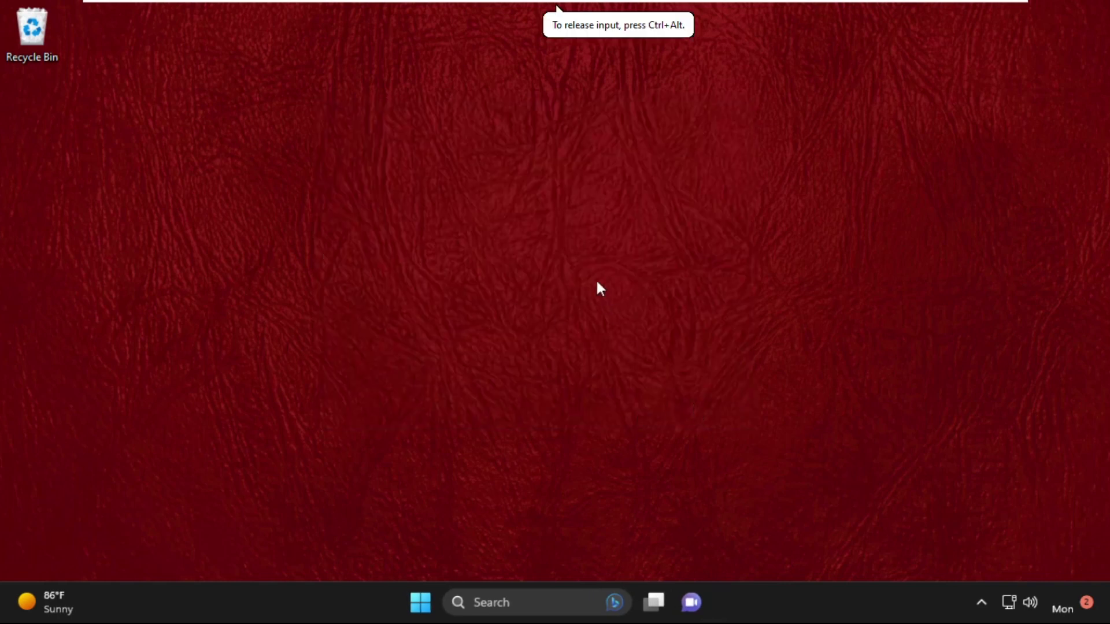
Launch Task Manager via a Windows search for 'task manager' and start a new task
left_click(520, 611)
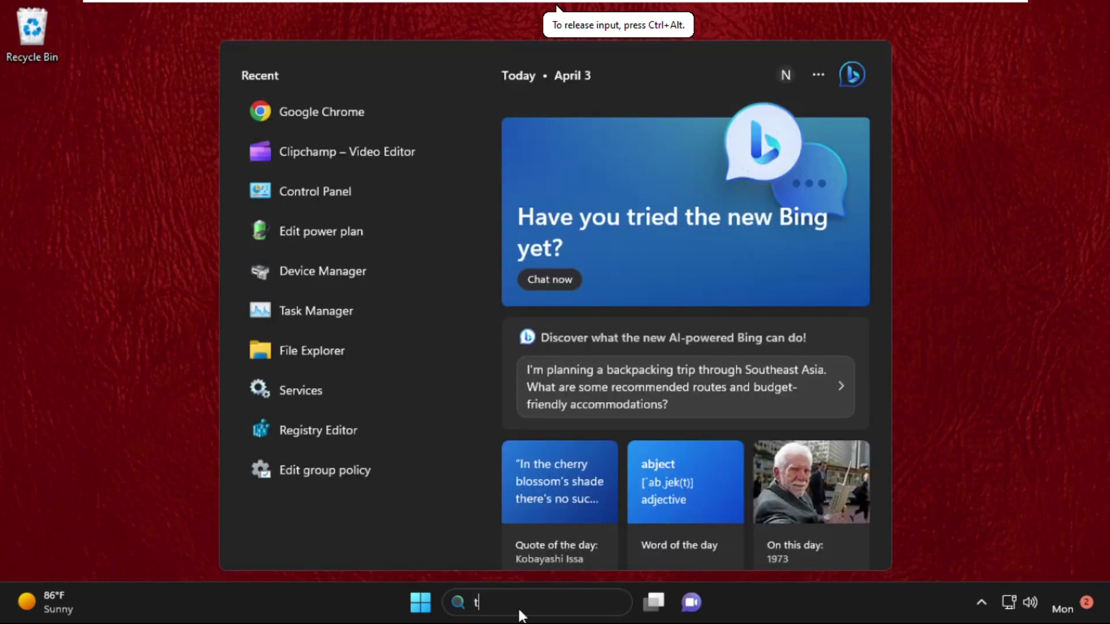
type("task manager")
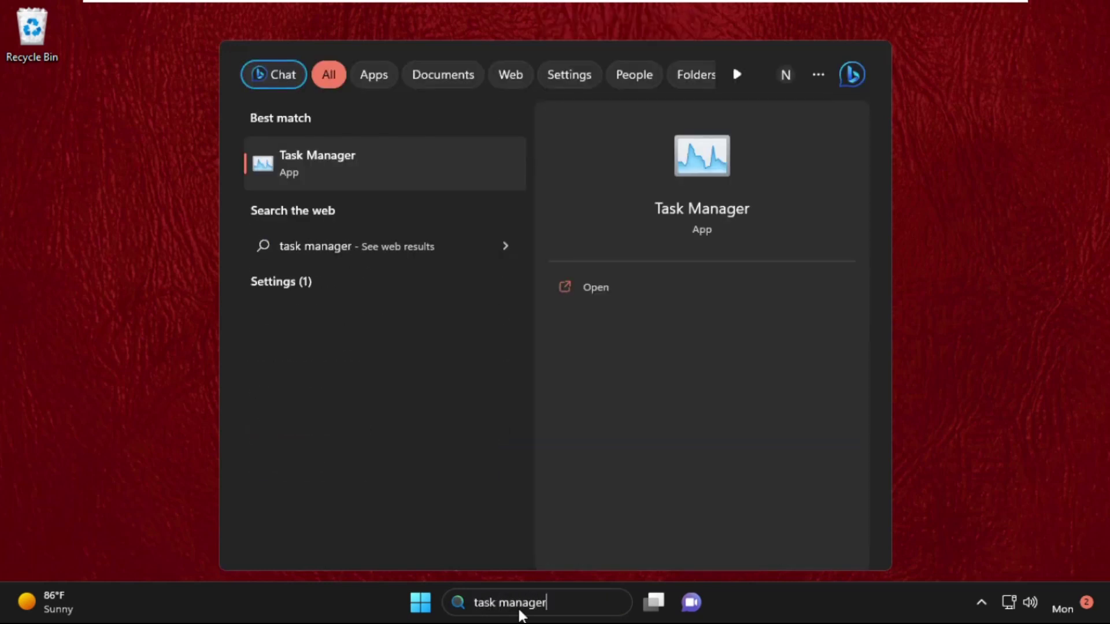
left_click(361, 156)
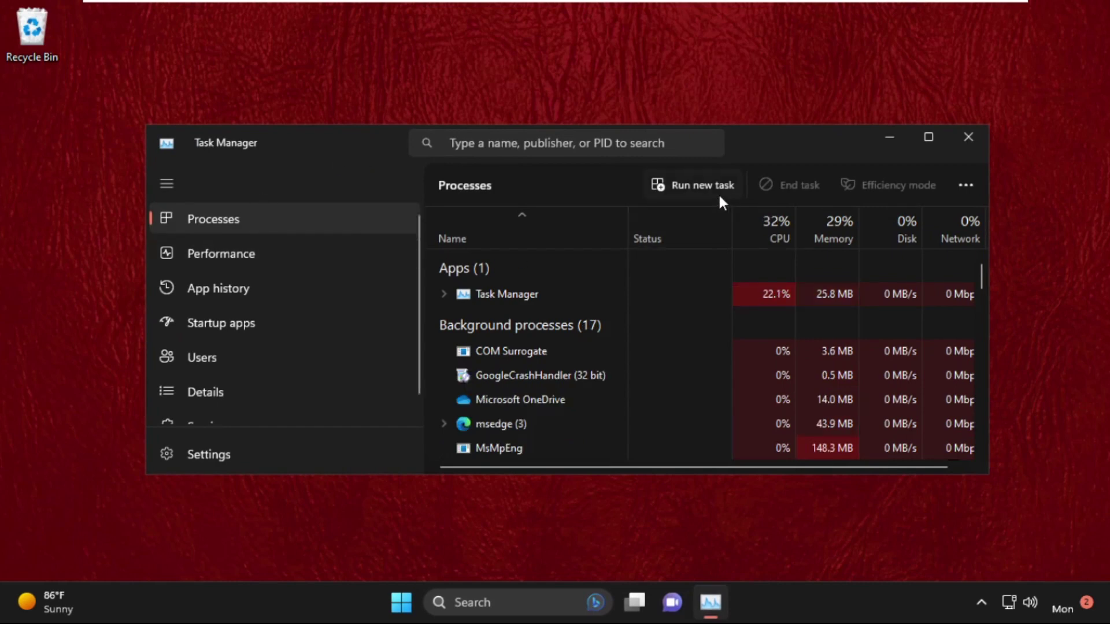
left_click(709, 194)
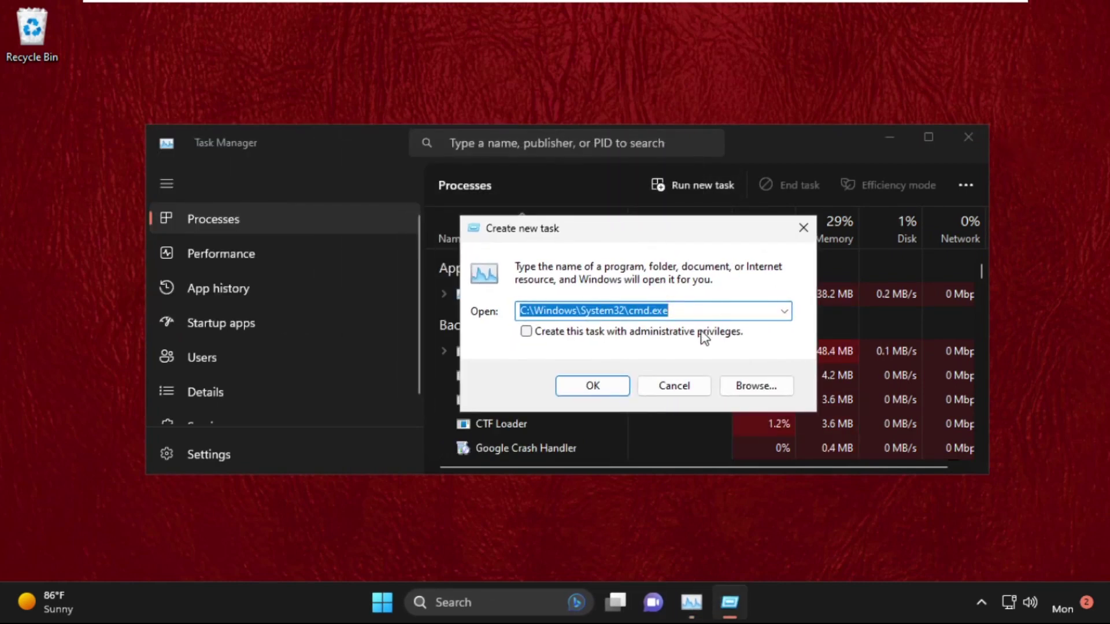
Browse to C:\Windows\System32 and enter cmd as the file to run
left_click(757, 389)
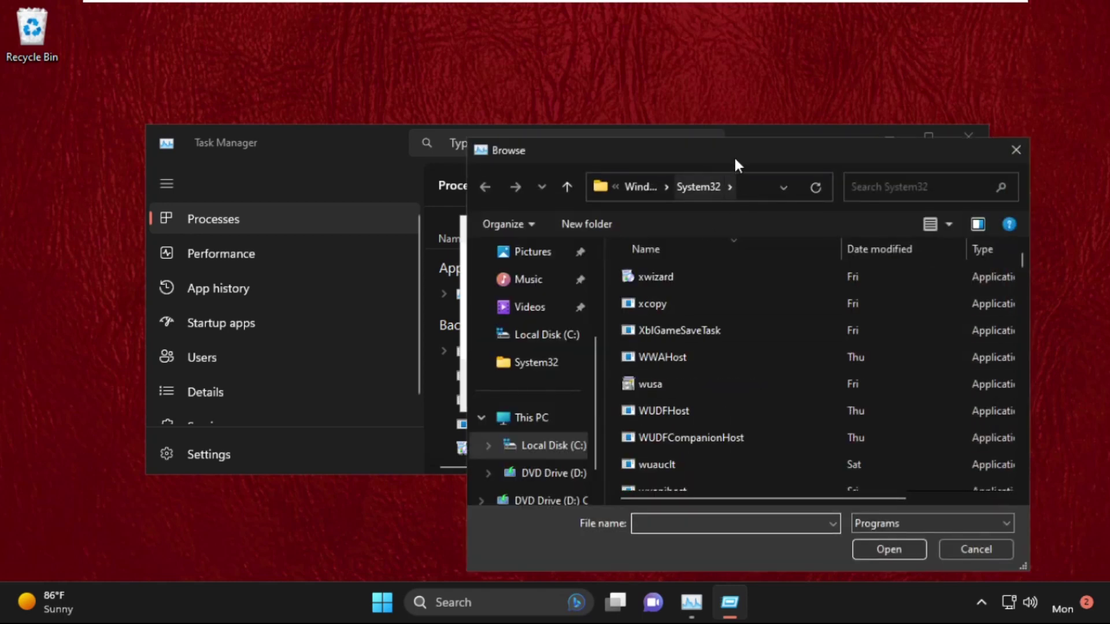
left_click_drag(735, 164, 602, 114)
left_click(390, 375)
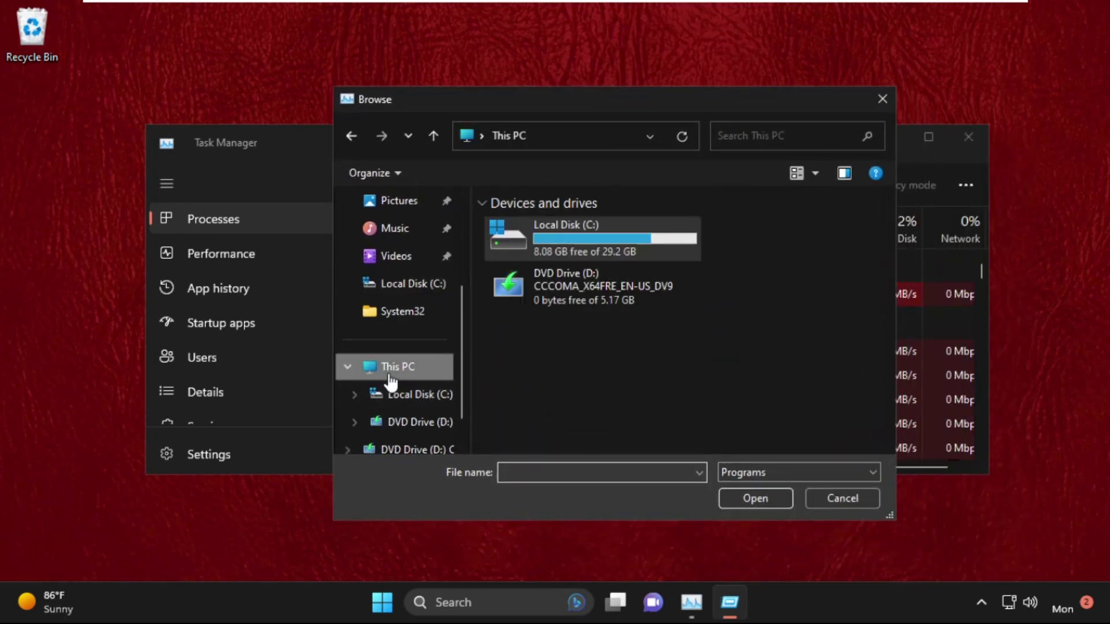
double_click(582, 236)
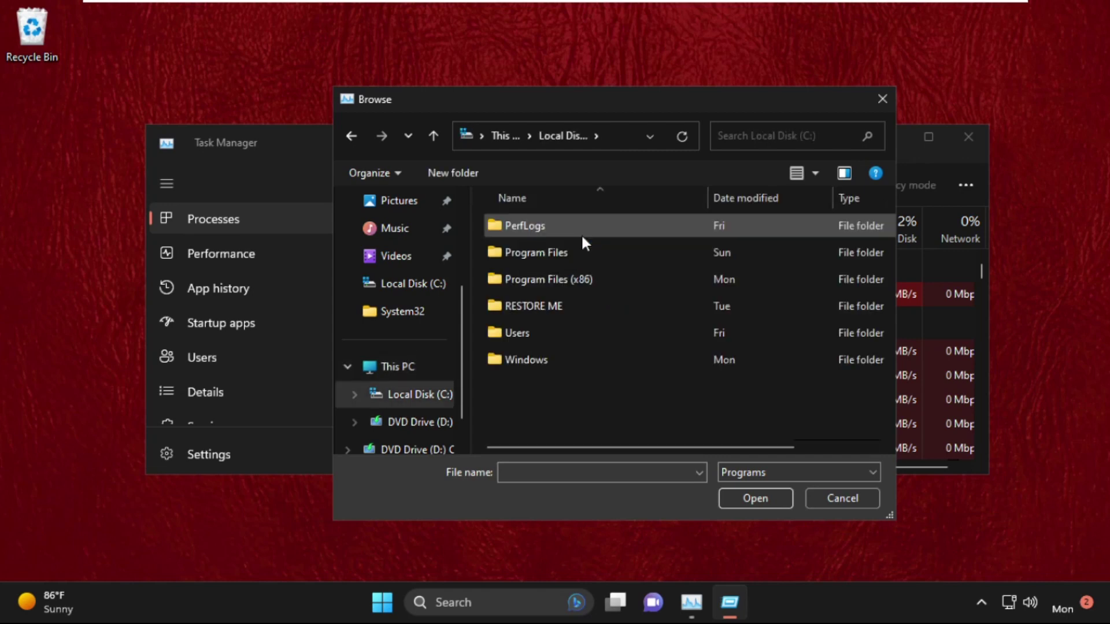
double_click(569, 357)
key("s")
key("s")
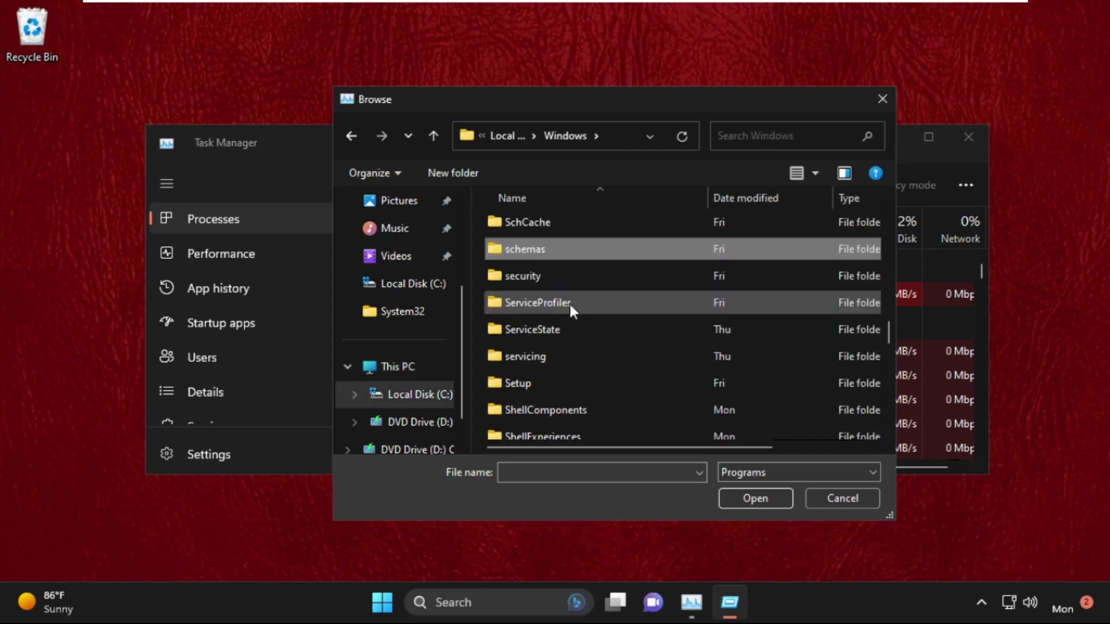
type("system32")
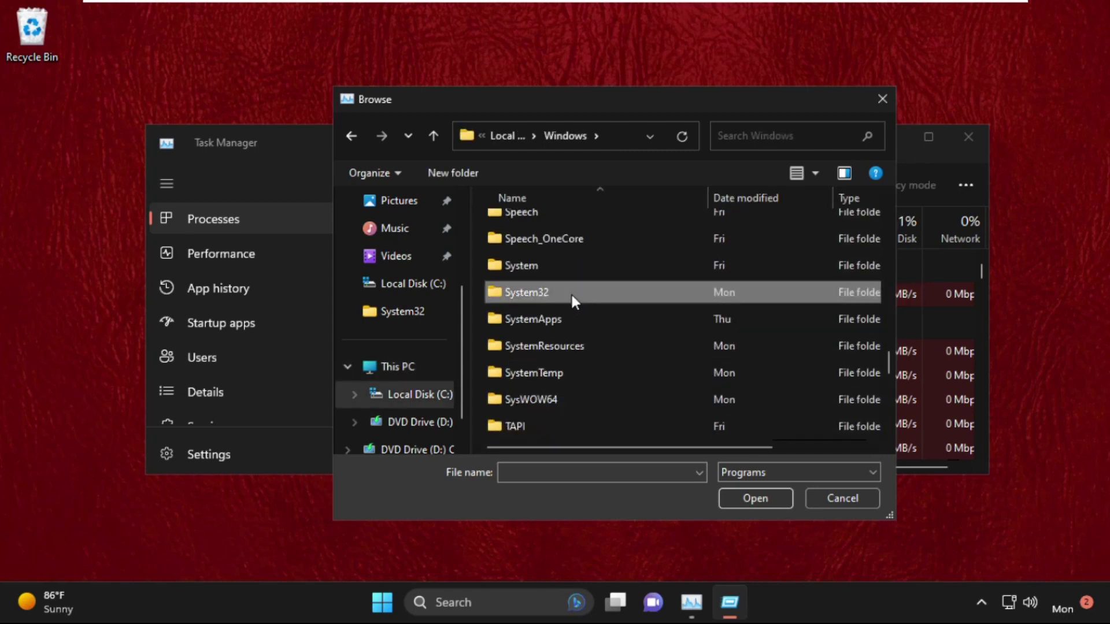
double_click(570, 292)
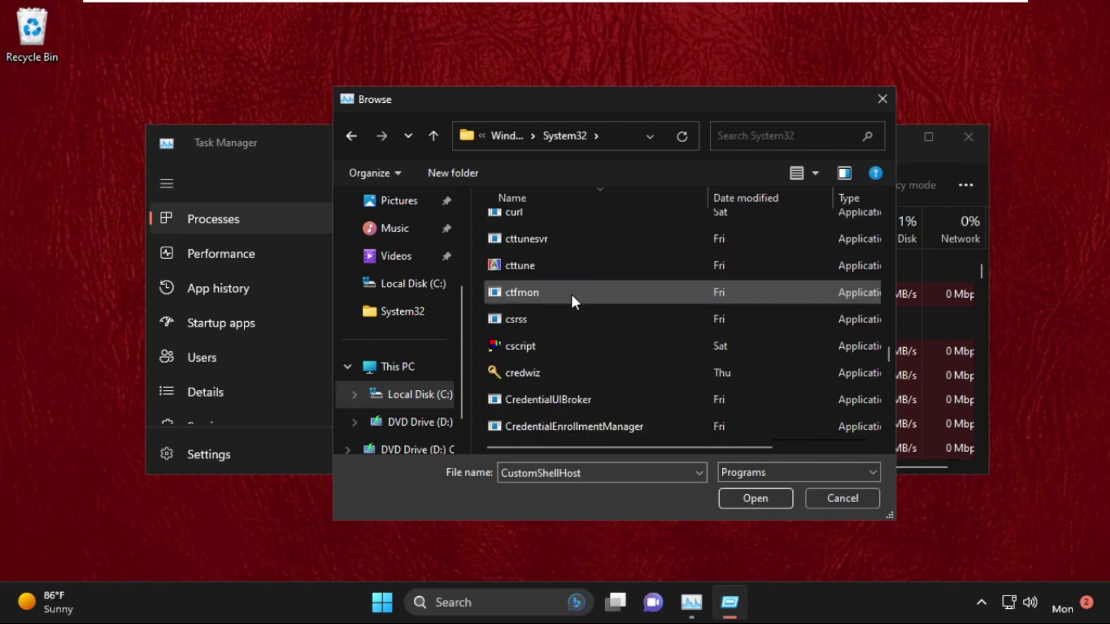
type("cmd")
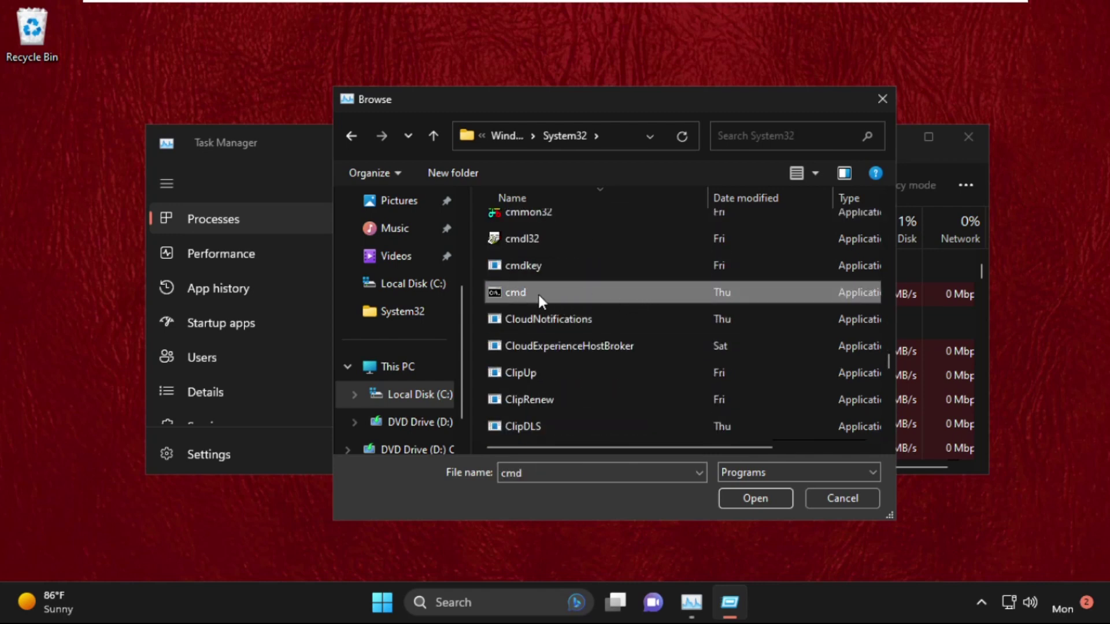
Run cmd.exe as a new task with administrative privileges, then close Task Manager
left_click(773, 494)
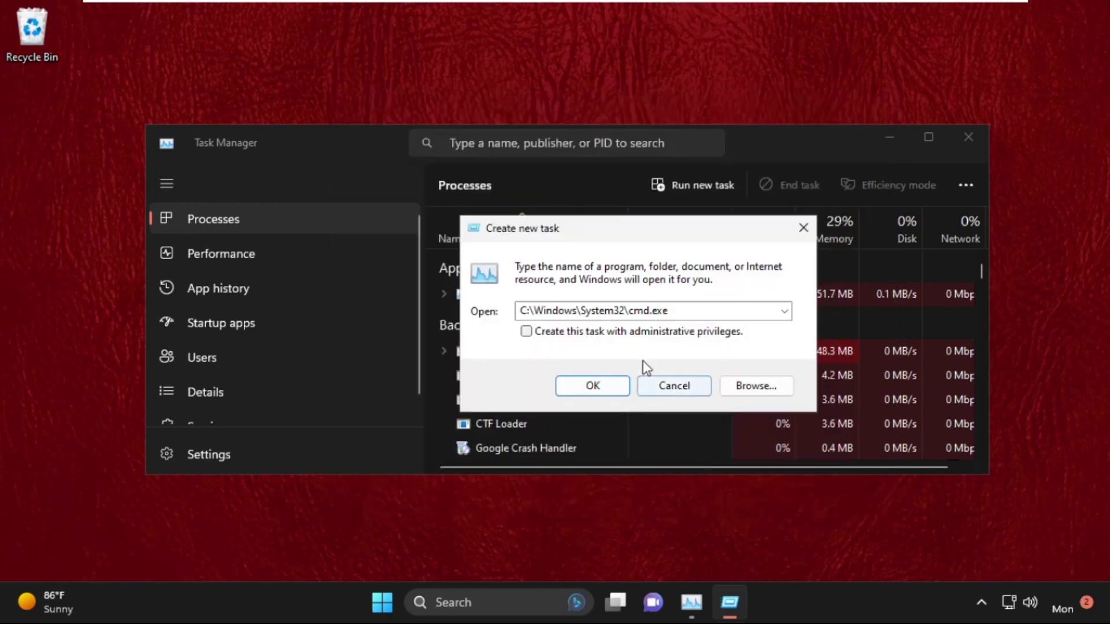
double_click(523, 312)
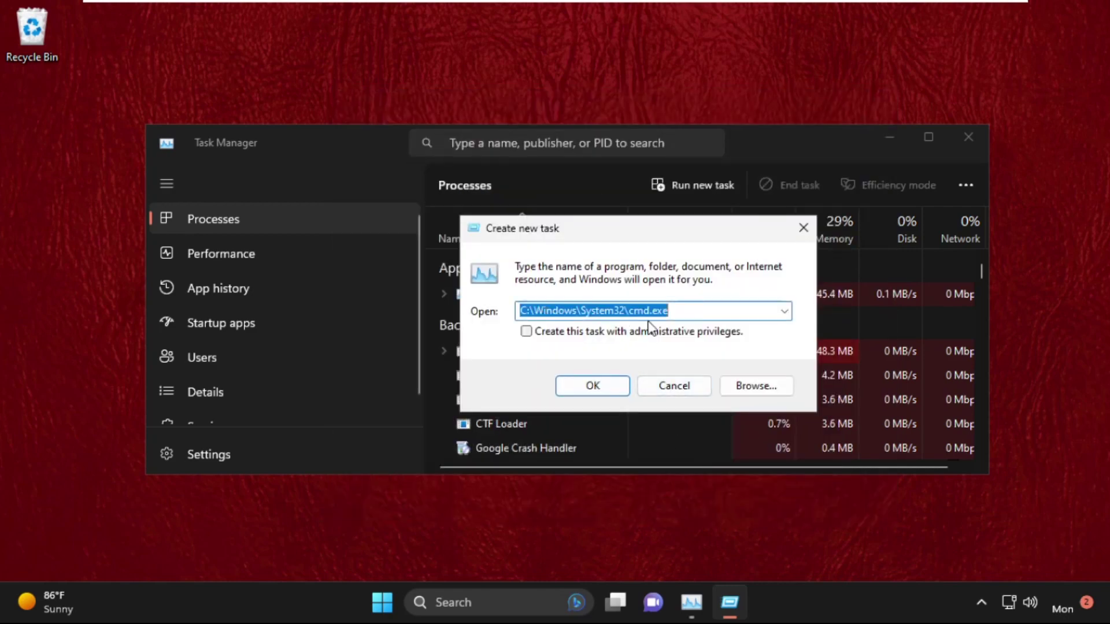
left_click(526, 332)
left_click(593, 385)
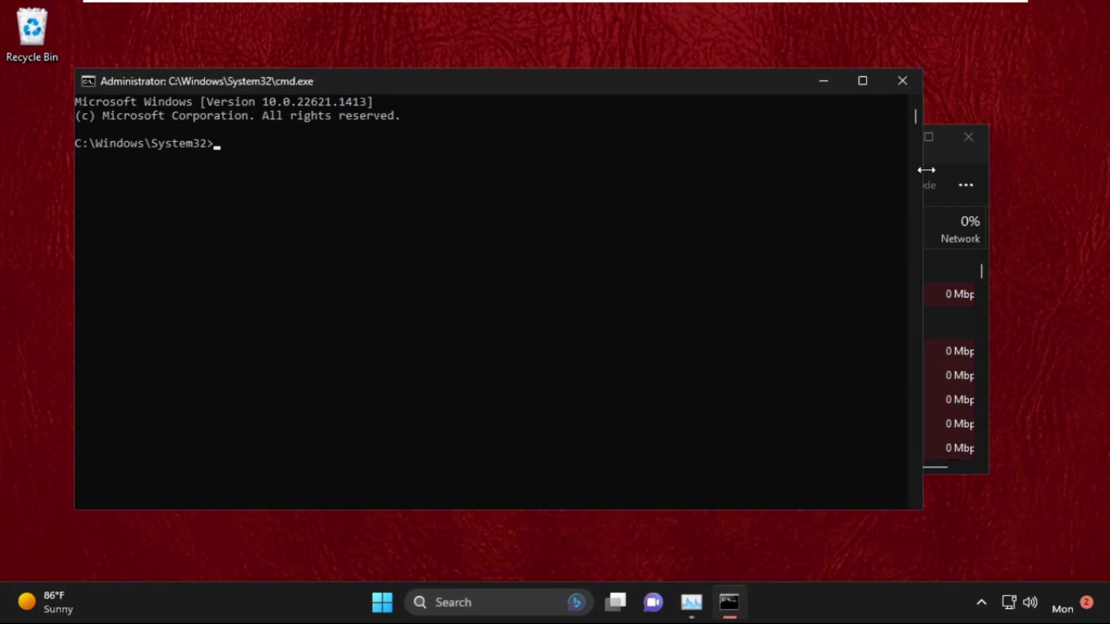
left_click(957, 166)
left_click(912, 101)
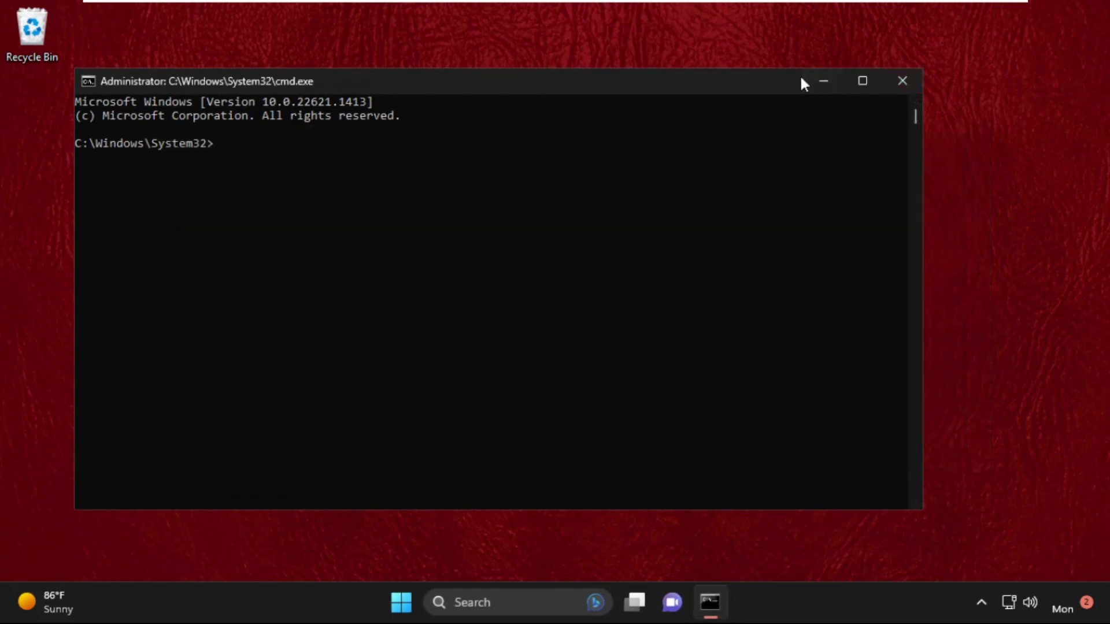
mouse_move(800, 82)
left_mouse_down()
mouse_move(780, 94)
mouse_move(797, 92)
left_mouse_up()
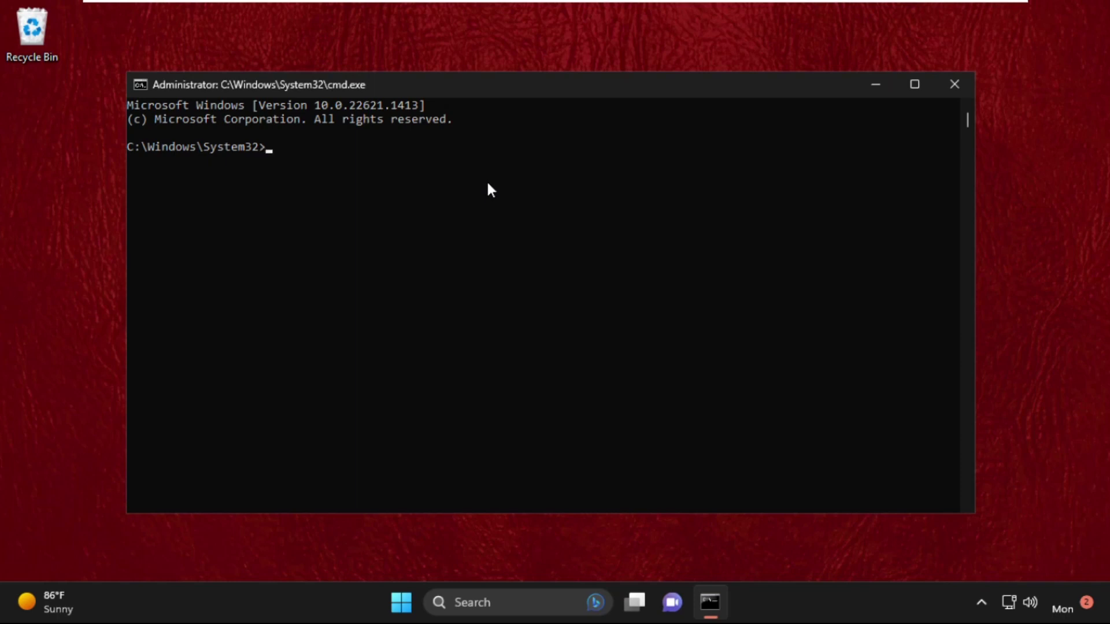
Run sfc /scannow, which reports no integrity violations, then exit the console
type("sfc /scannow")
key("Return")
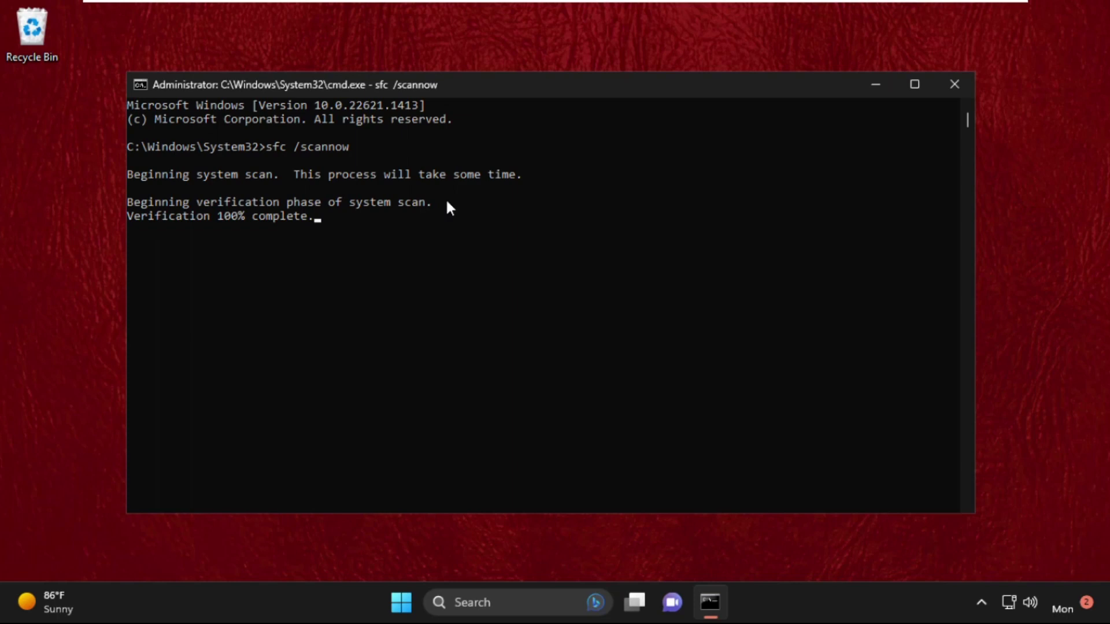
type("exit")
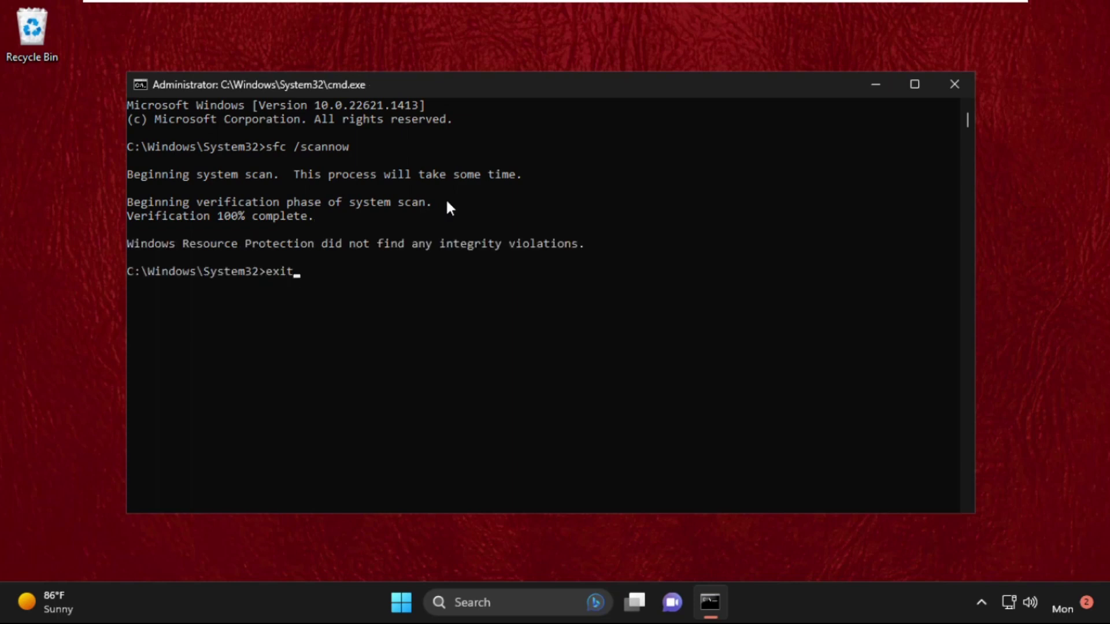
key("Return")
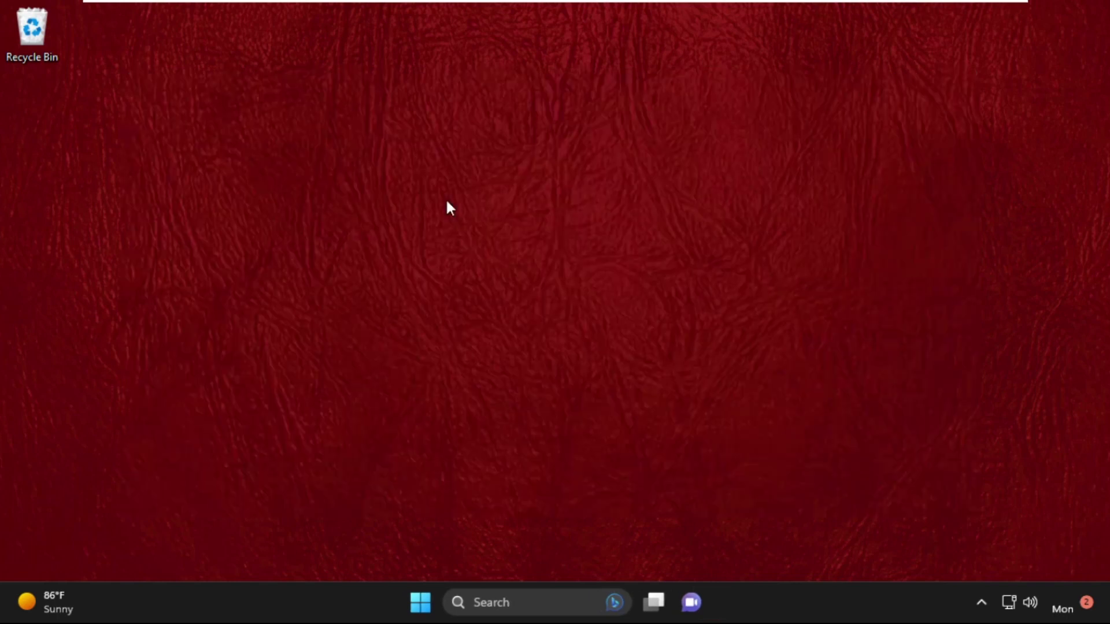
Search 'cmd' and run Command Prompt as administrator, approving the UAC prompt
key("super")
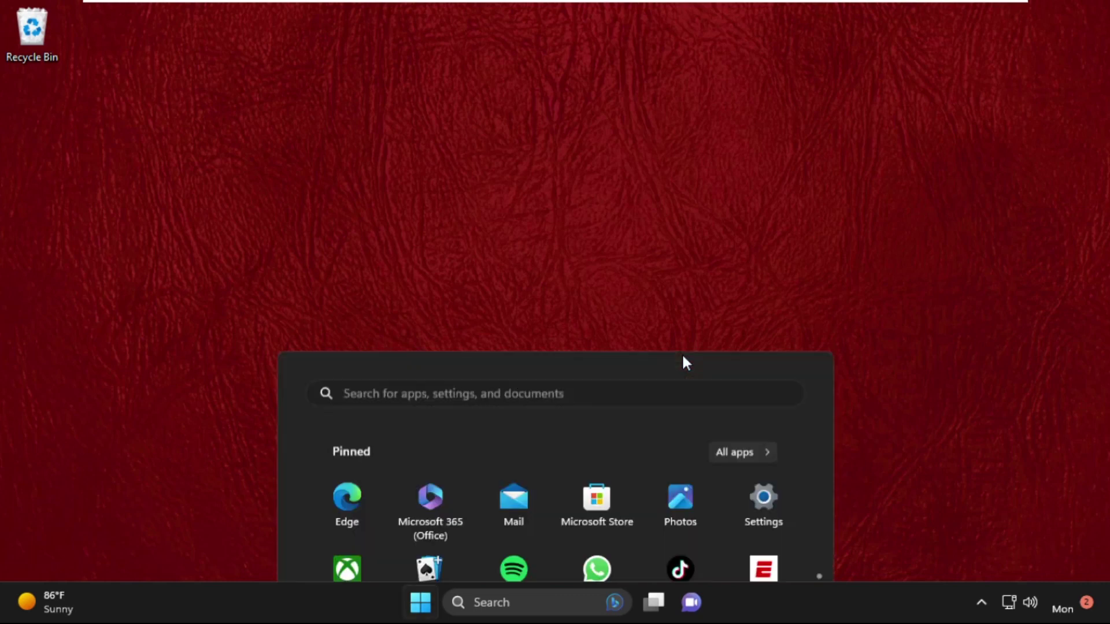
type("cmd")
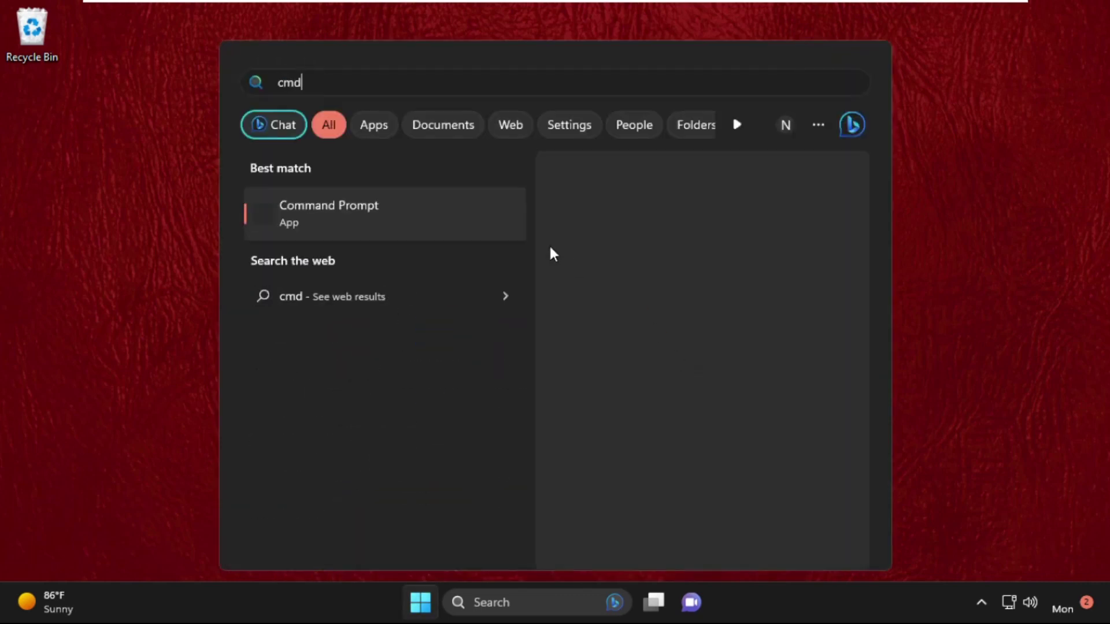
right_click(402, 204)
left_click(425, 227)
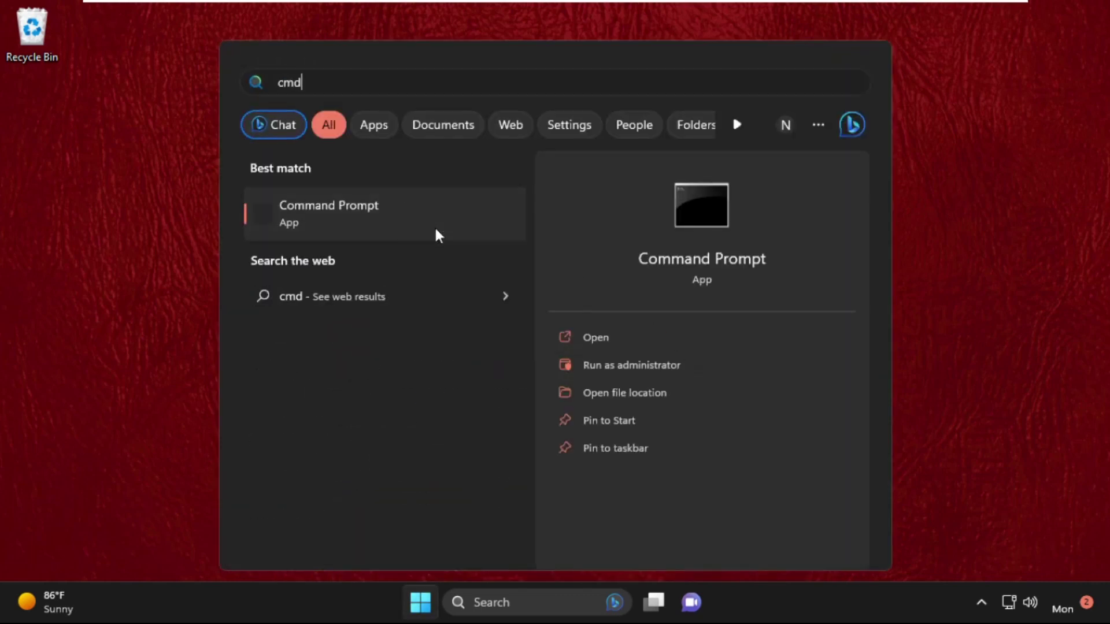
left_click(478, 437)
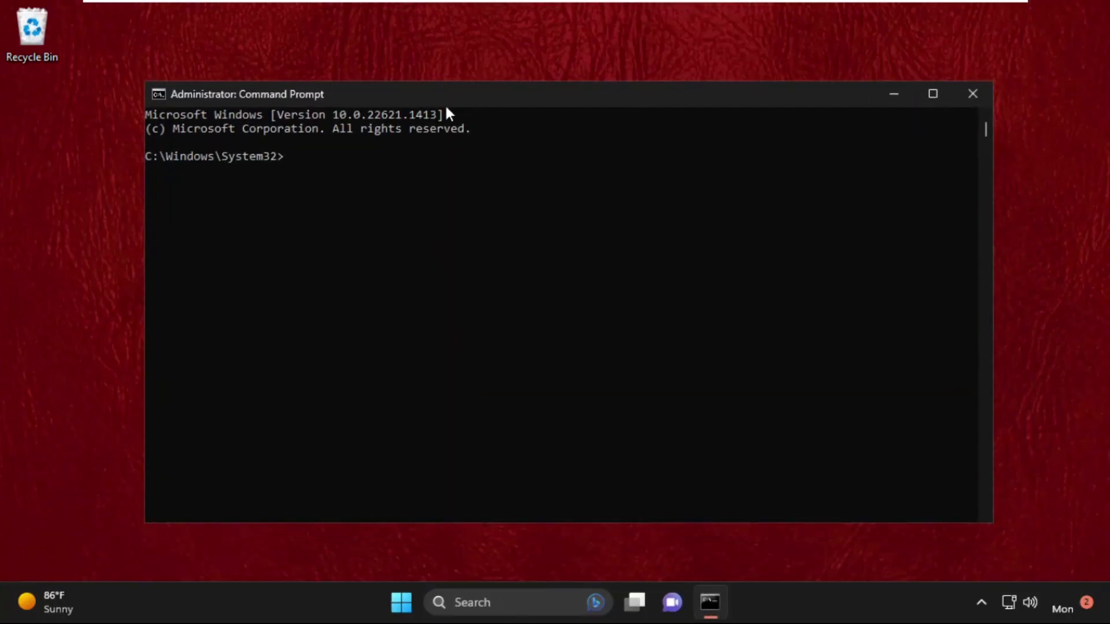
Run dism /online /cleanup-image /restorehealth to successful completion, then exit the console
type("dism /online /cleanup-image")
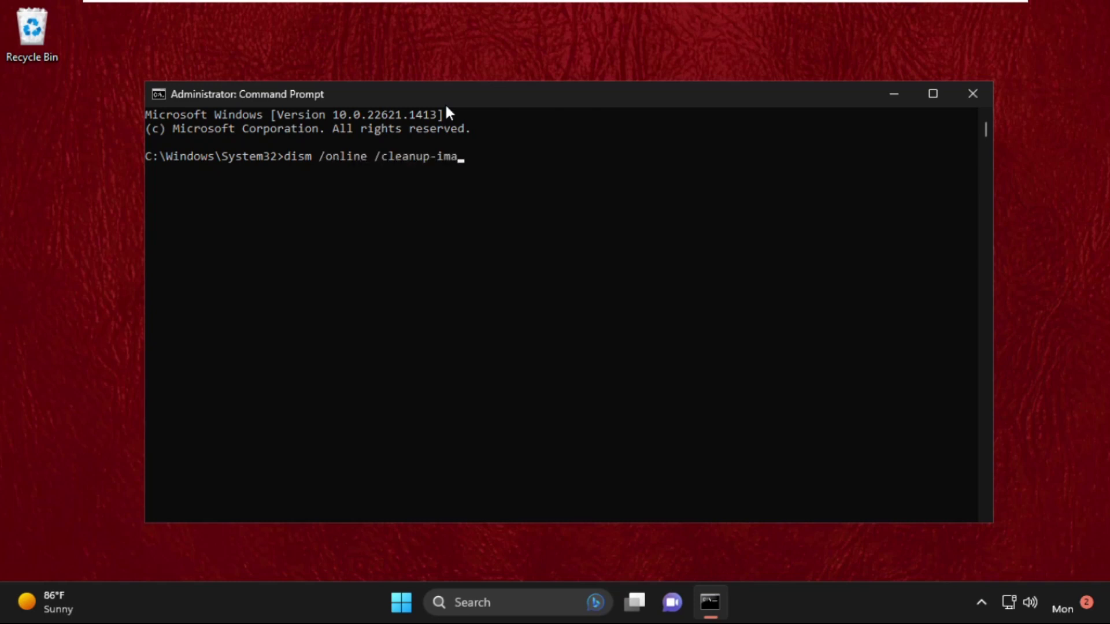
key("alt+space")
left_click(496, 156)
type("/restorehealth")
key("Return")
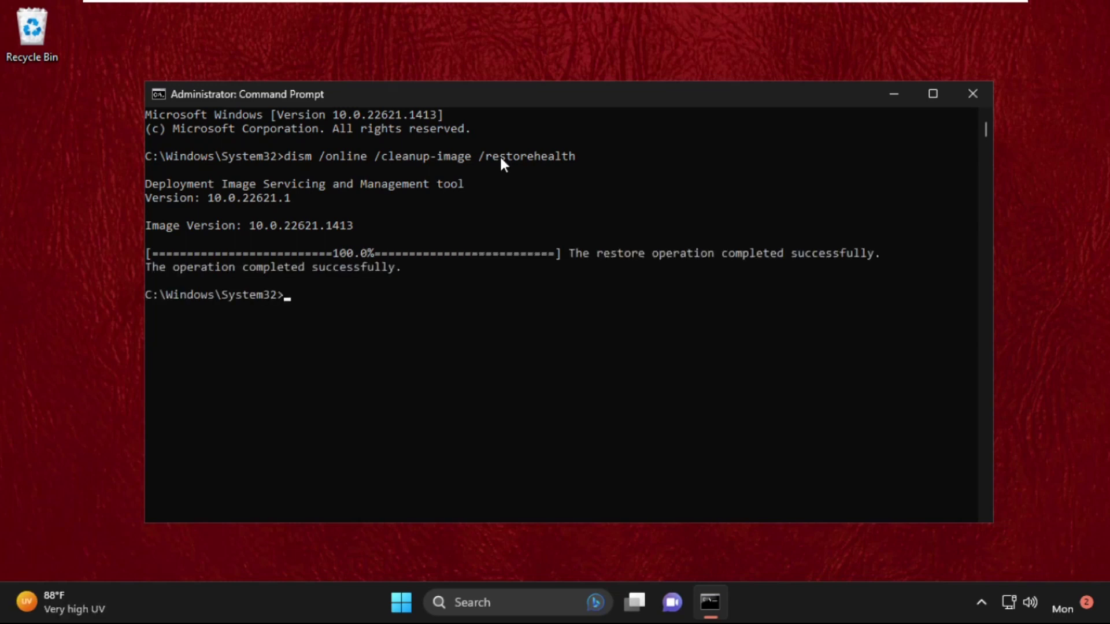
left_click(549, 448)
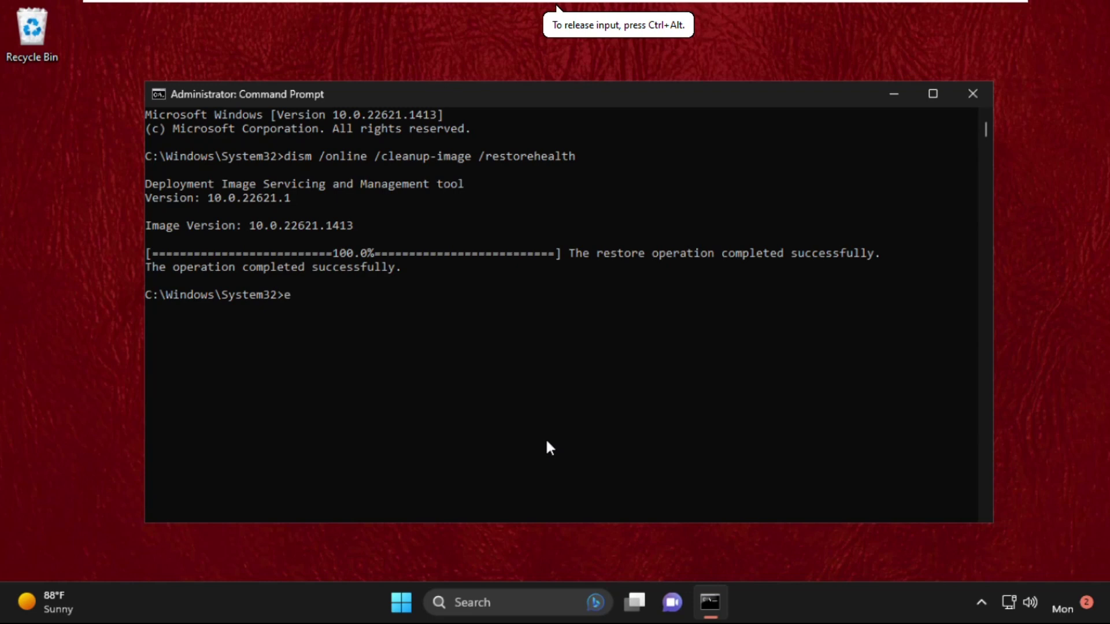
type("exit")
key("Return")
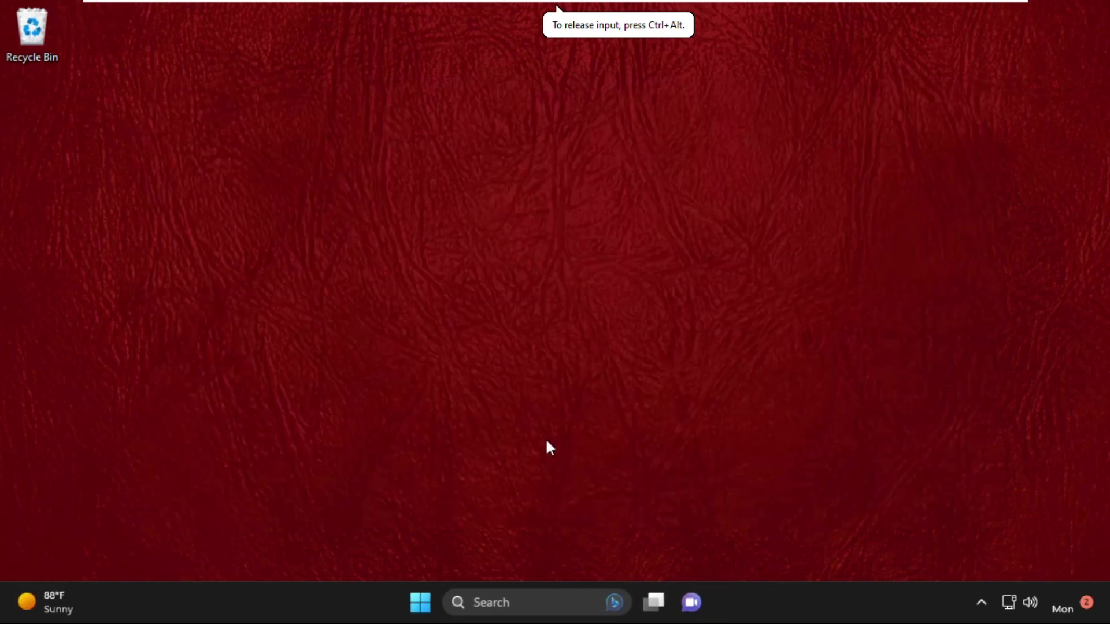
Search Windows for 'chrom' and launch Google Chrome
left_click(506, 606)
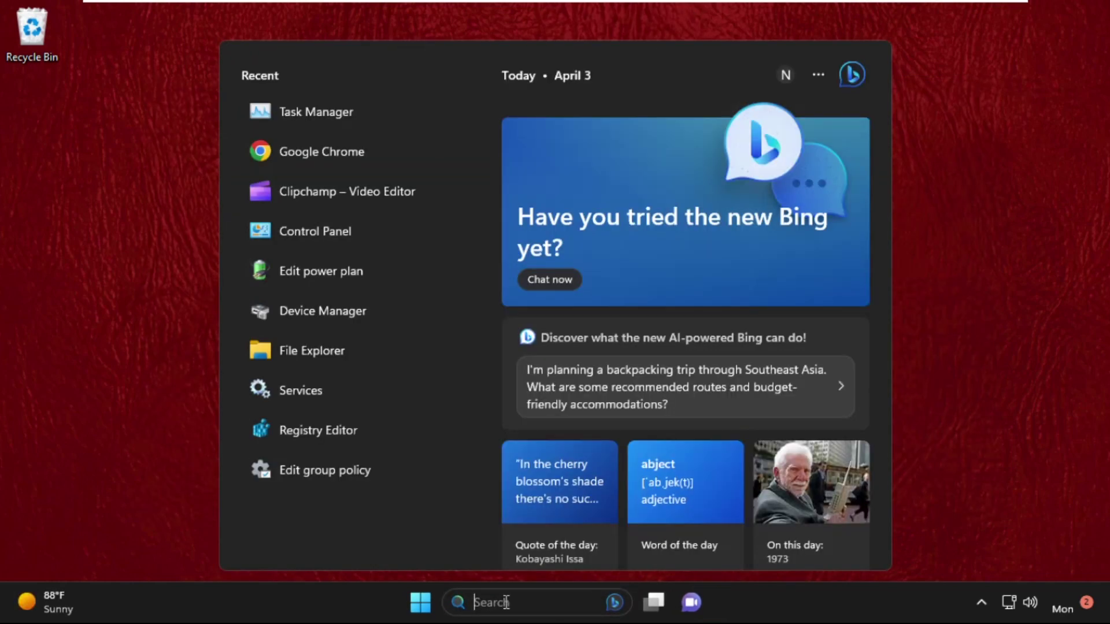
type("chrom")
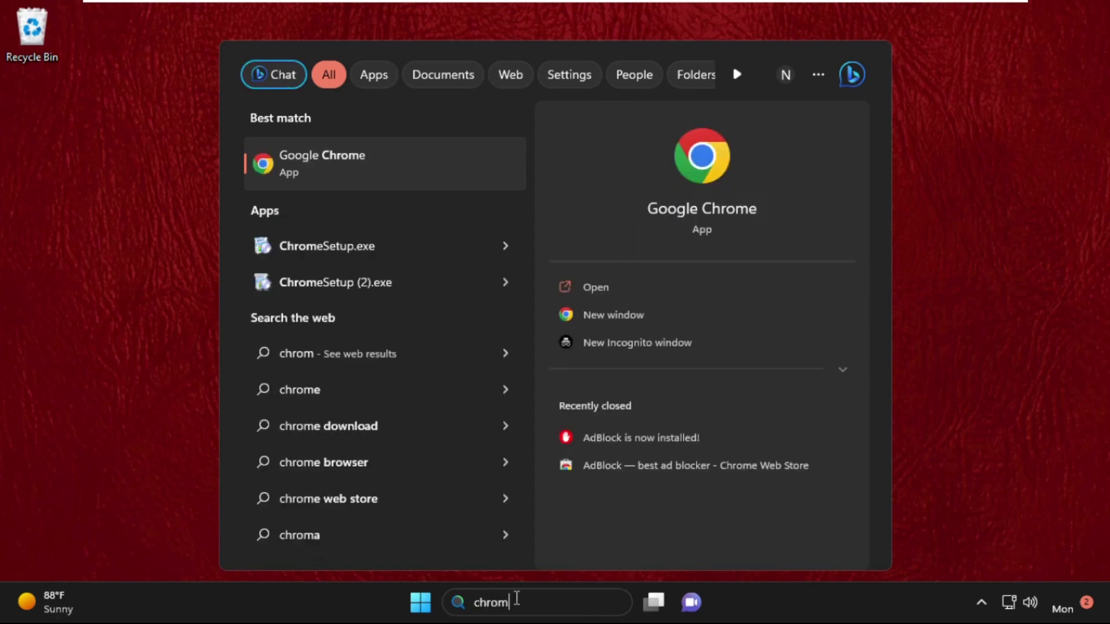
left_click(434, 170)
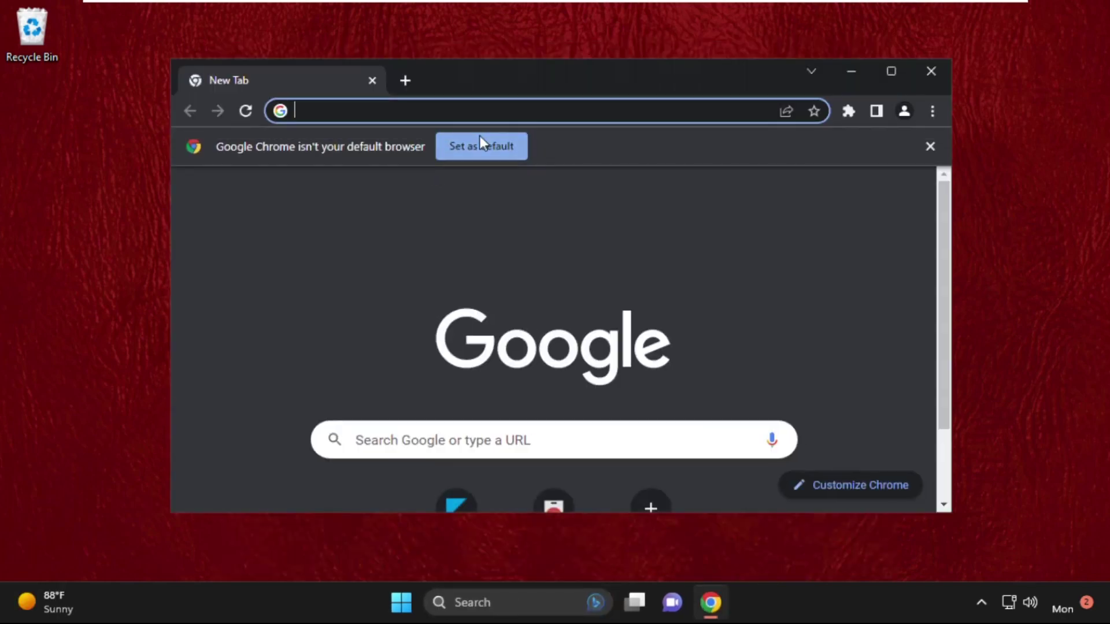
Search Google for 'dll files download' and open the DLL-files.com result
type("dll fil")
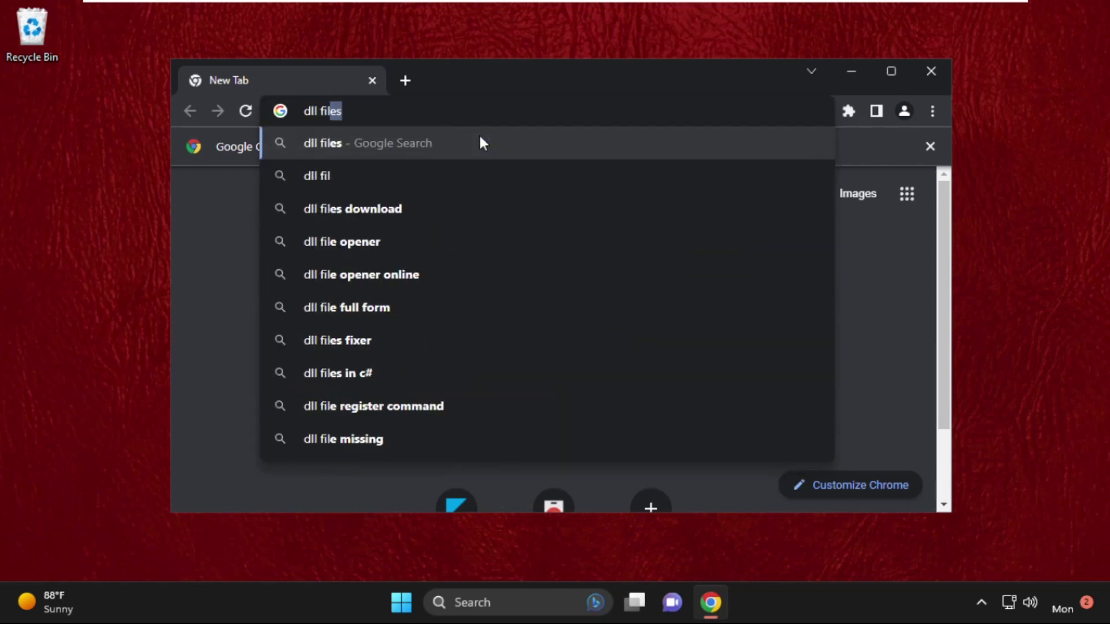
type("es")
key("Down")
key("Return")
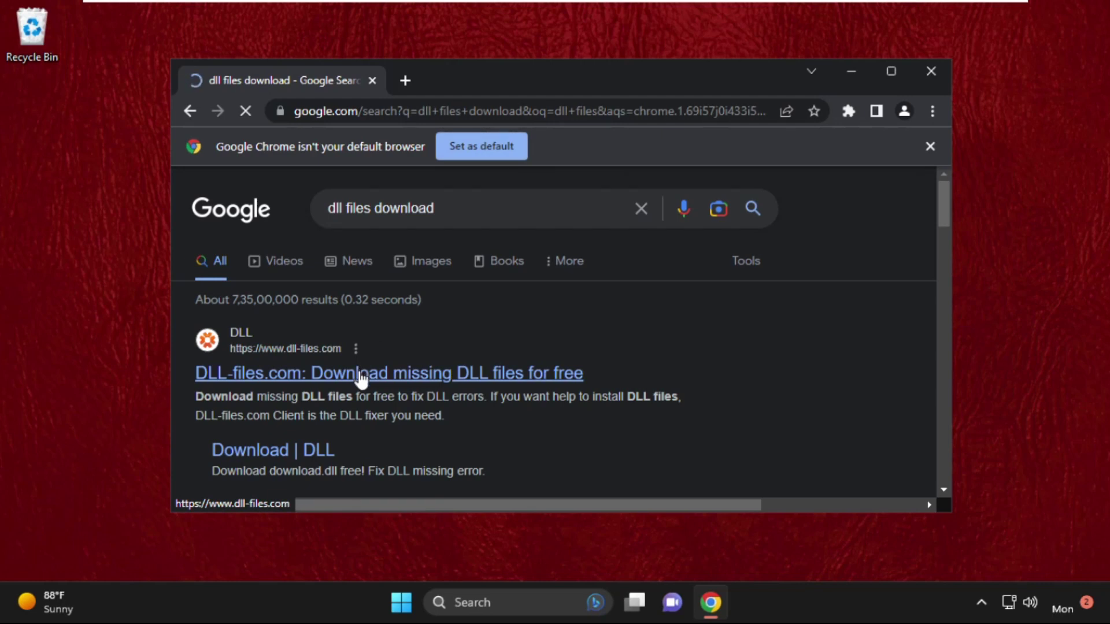
left_click(360, 375)
type("ms")
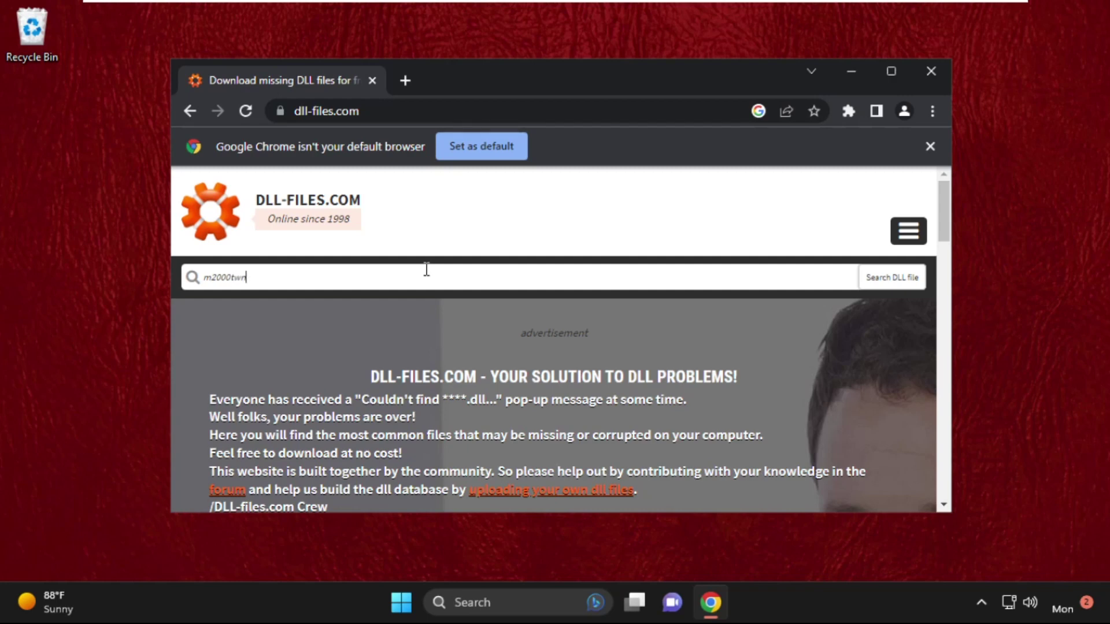
Search DLL-files.com for m2000twn and open the m2000twn.dll file page
type("000twn")
key("Return")
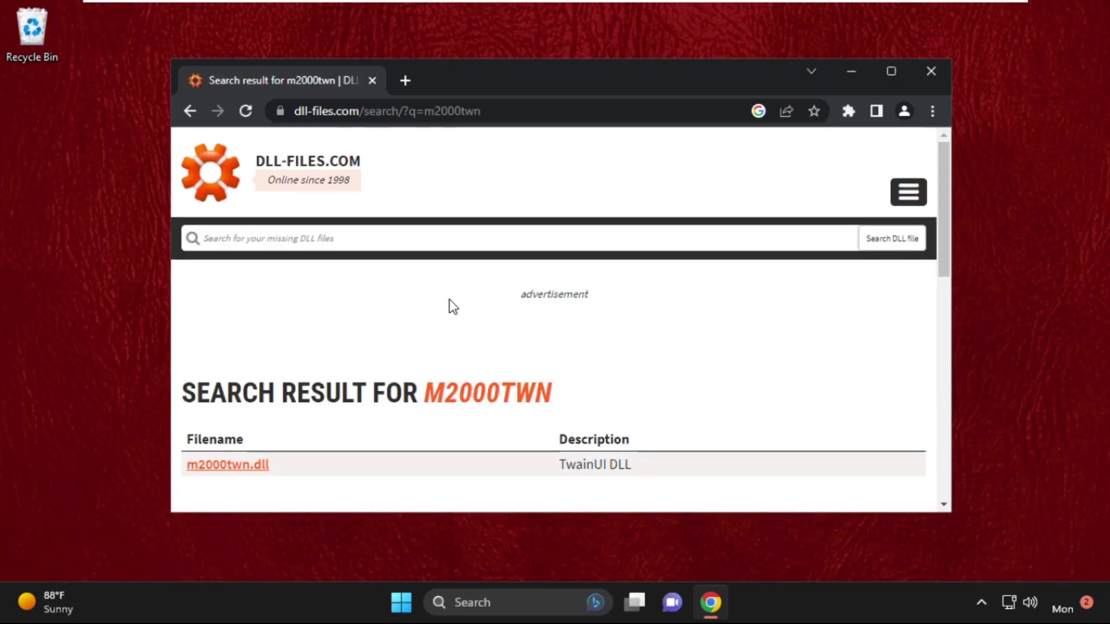
scroll(449, 299, "down", 3)
left_click_drag(561, 228, 417, 225)
left_click(544, 251)
scroll(539, 251, "down", 3)
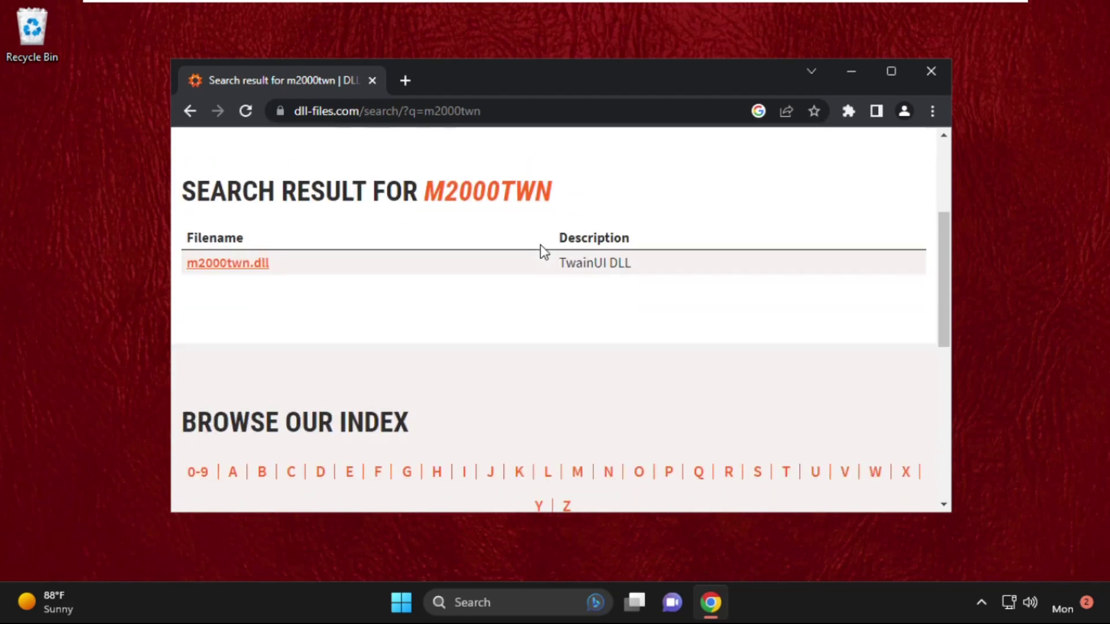
scroll(480, 240, "up", 2)
left_click(266, 208)
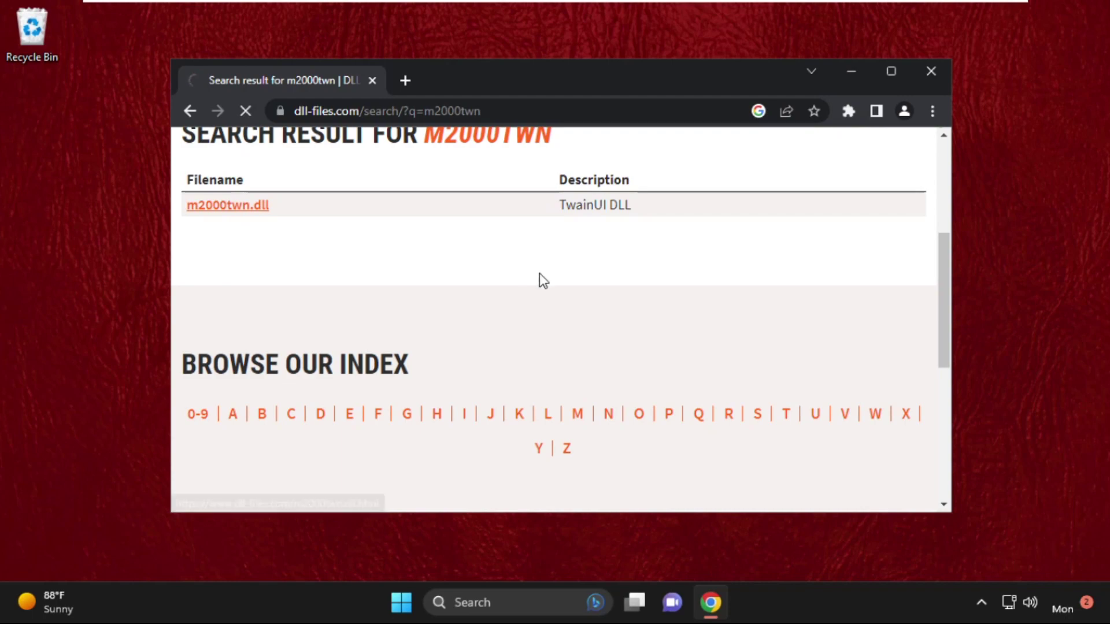
Download m2000twn.zip and show it in its Downloads folder
scroll(544, 281, "down", 15)
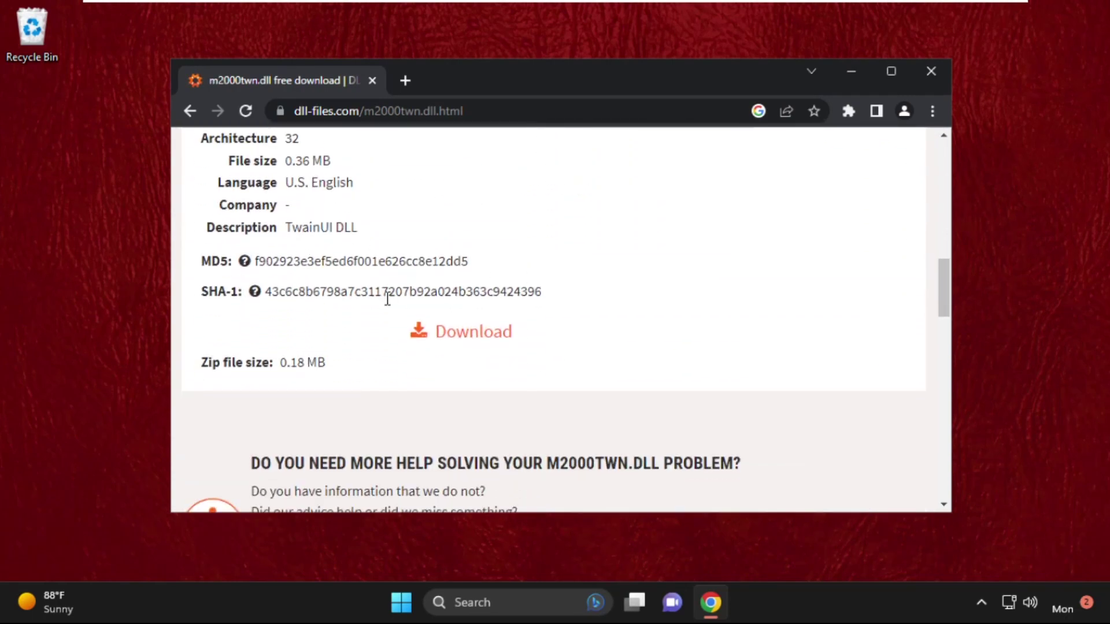
left_click(484, 333)
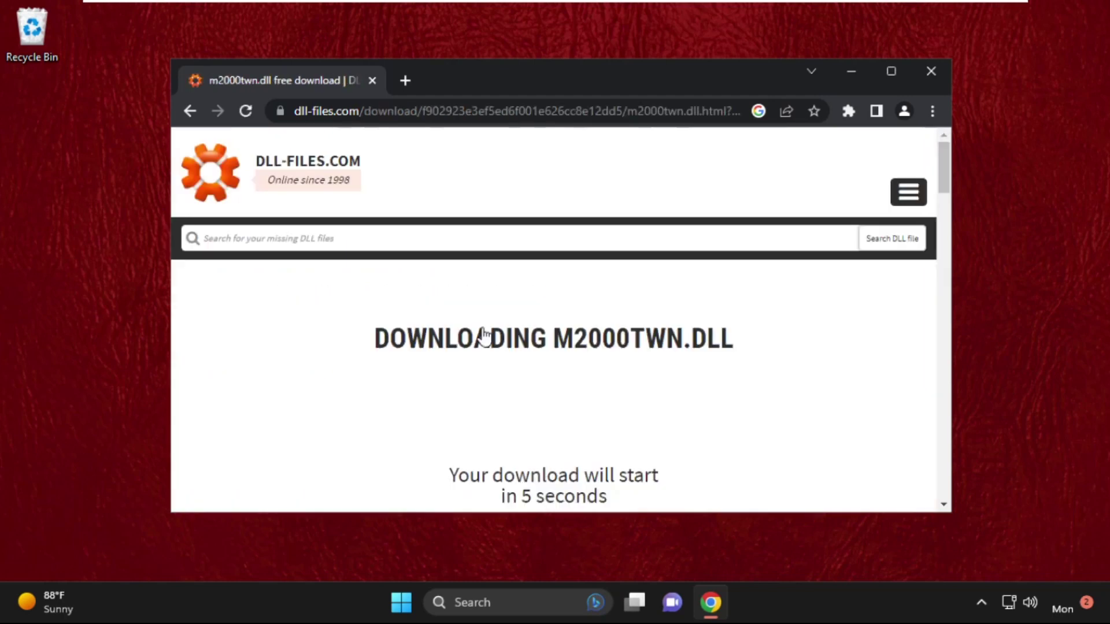
scroll(485, 335, "down", 1)
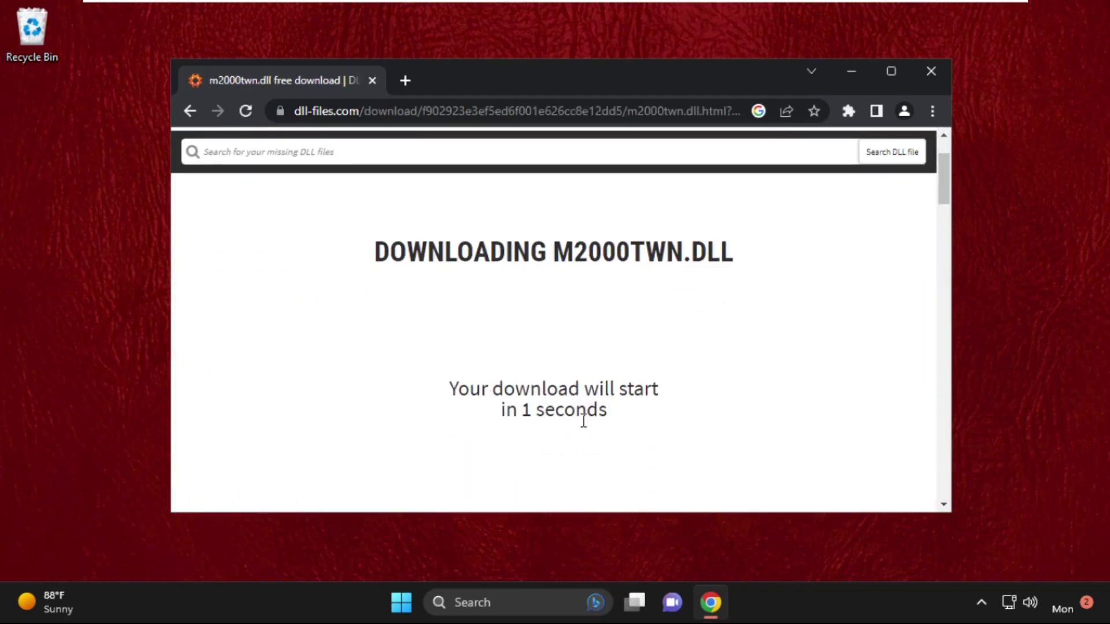
scroll(584, 419, "down", 1)
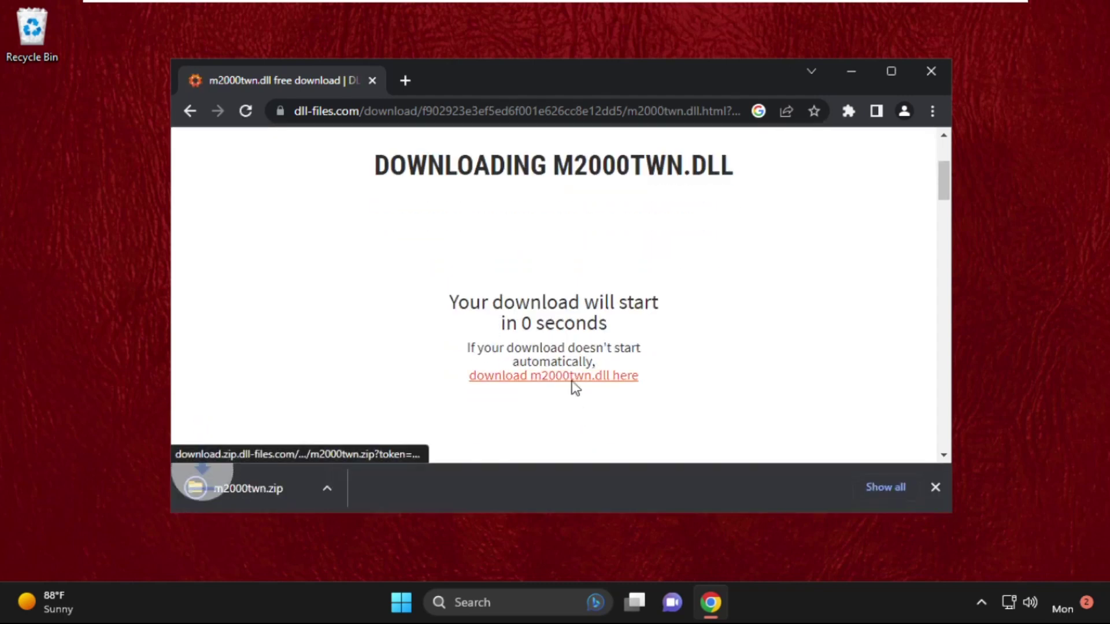
left_click(357, 487)
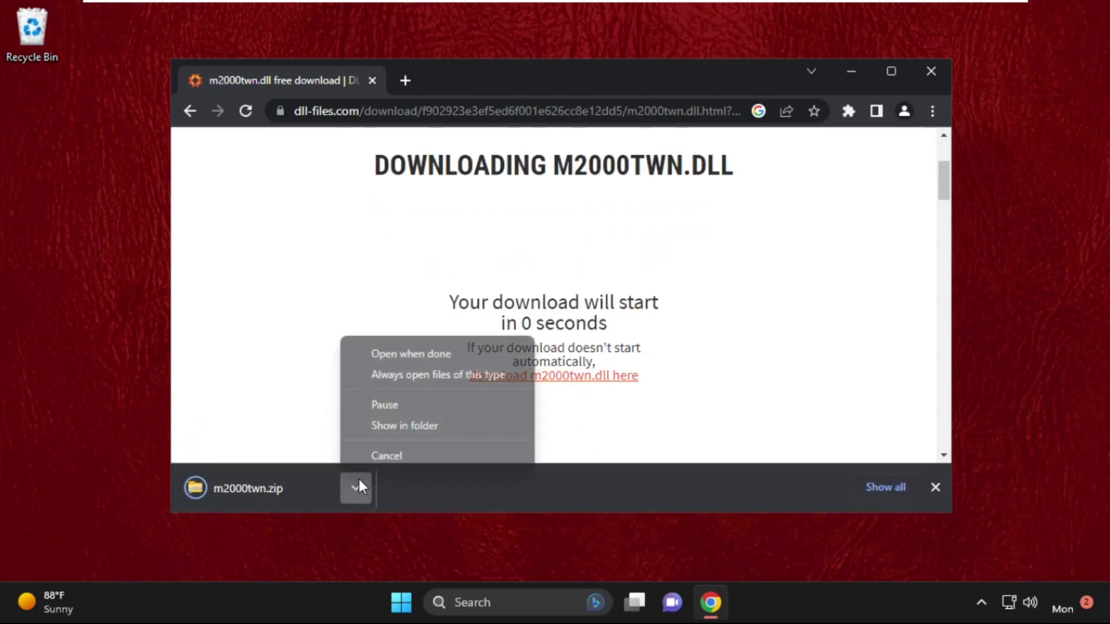
left_click(393, 425)
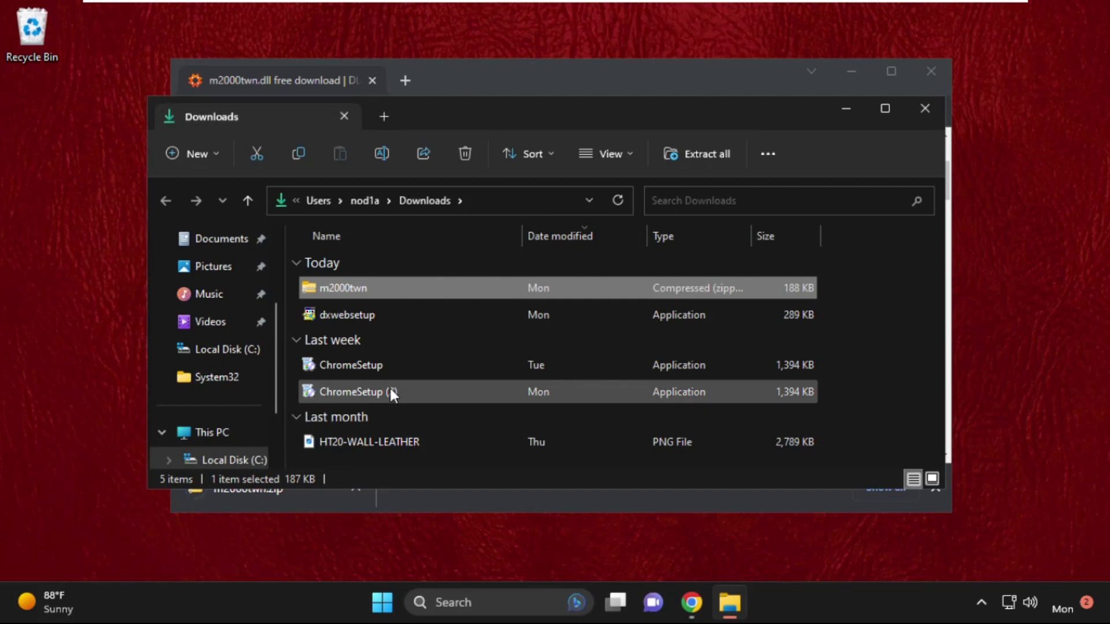
Check the m2000twn zip's properties, cut the zip, and close Explorer and Chrome
right_click(370, 289)
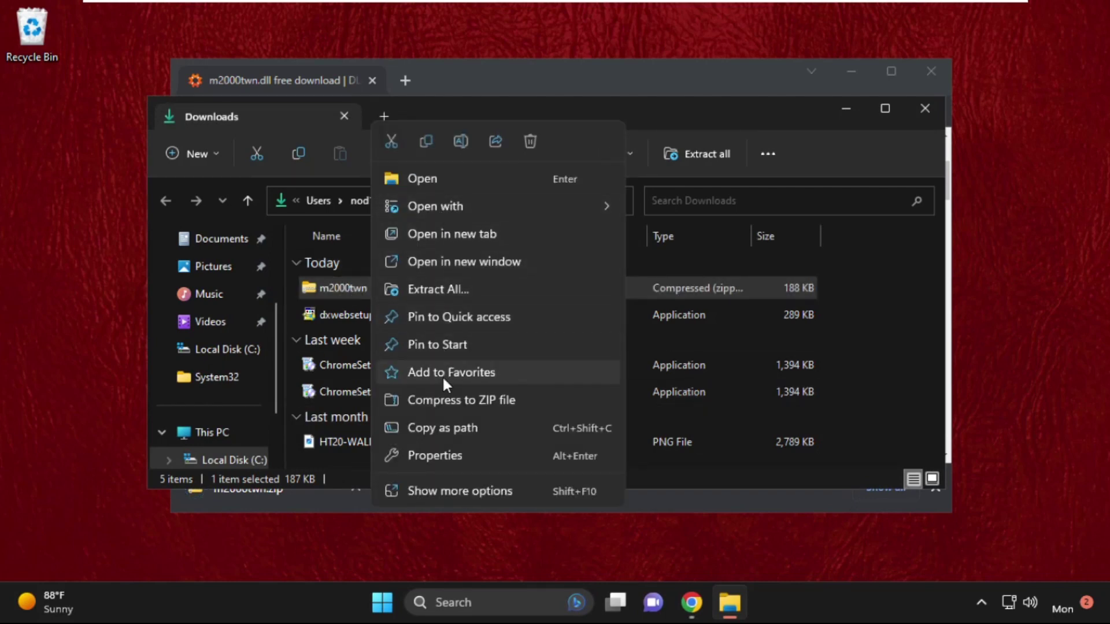
left_click(431, 457)
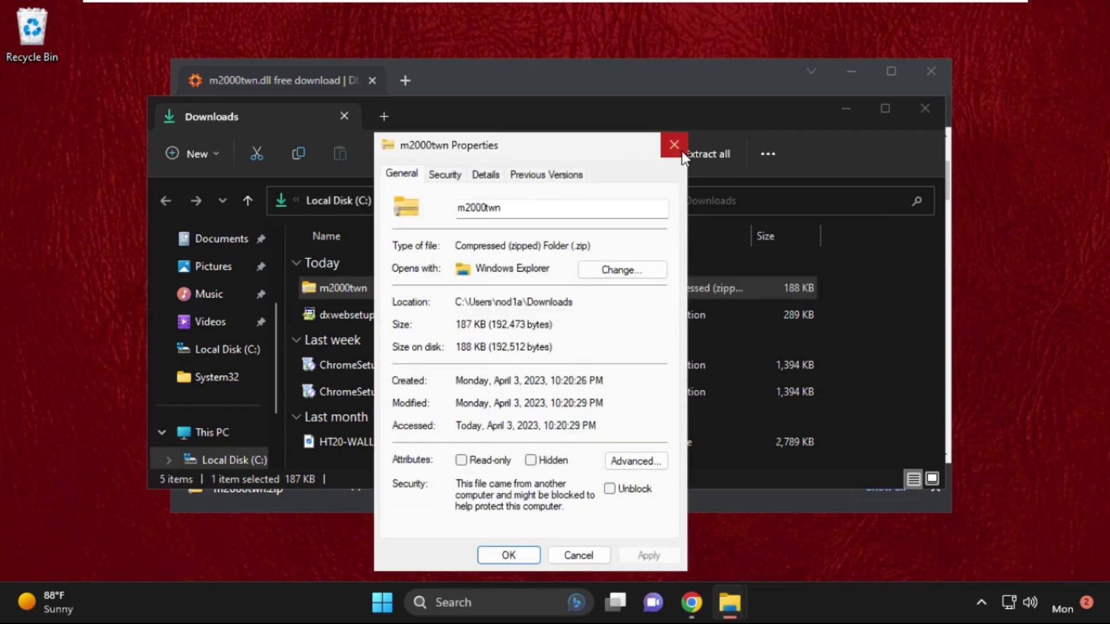
left_click(682, 151)
right_click(384, 285)
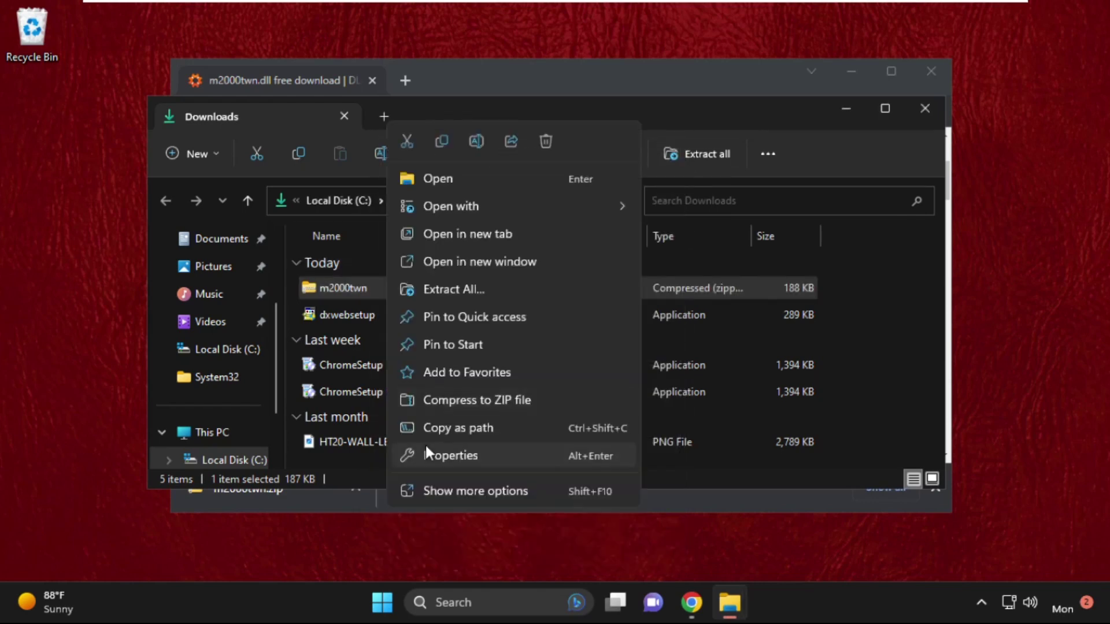
left_click(429, 490)
left_click(496, 367)
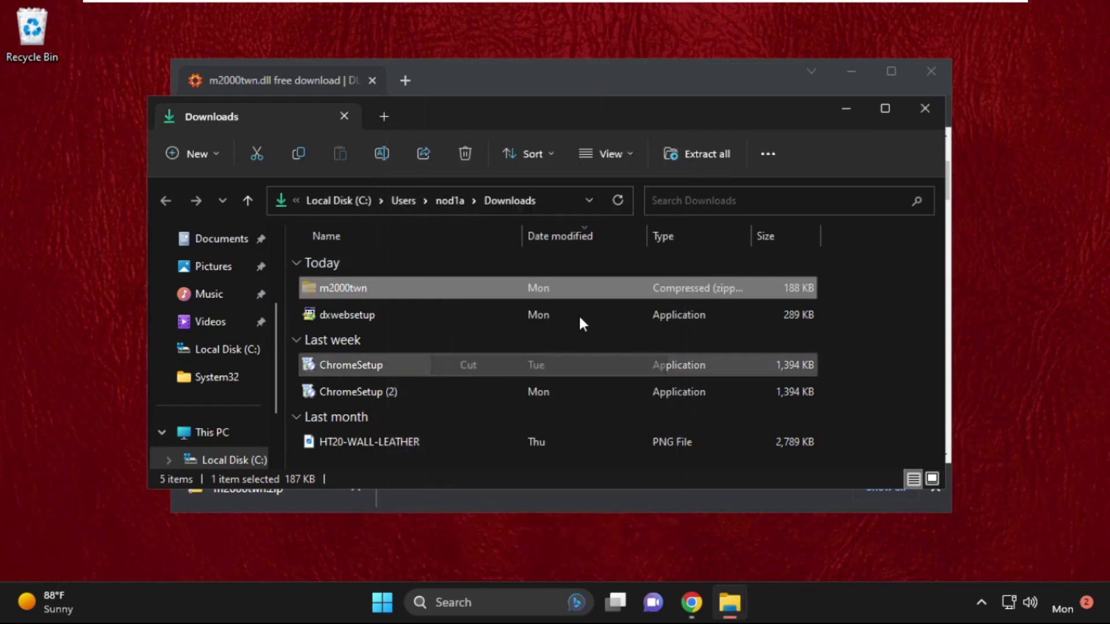
left_click(917, 112)
left_click(932, 72)
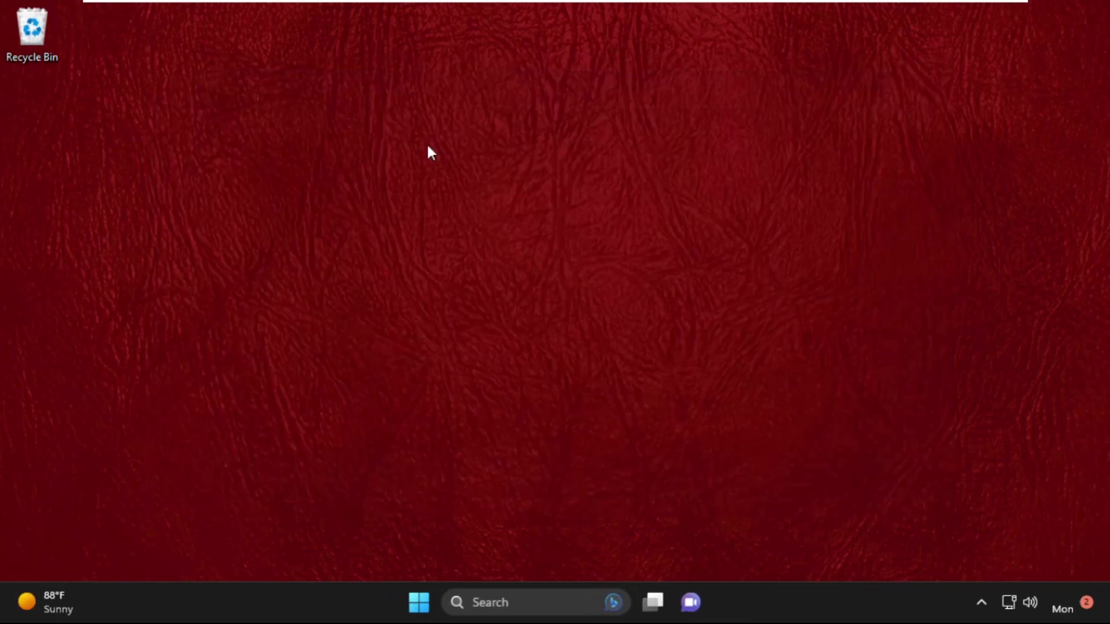
Paste the m2000twn zip onto the desktop and move it to the centre
right_click(401, 161)
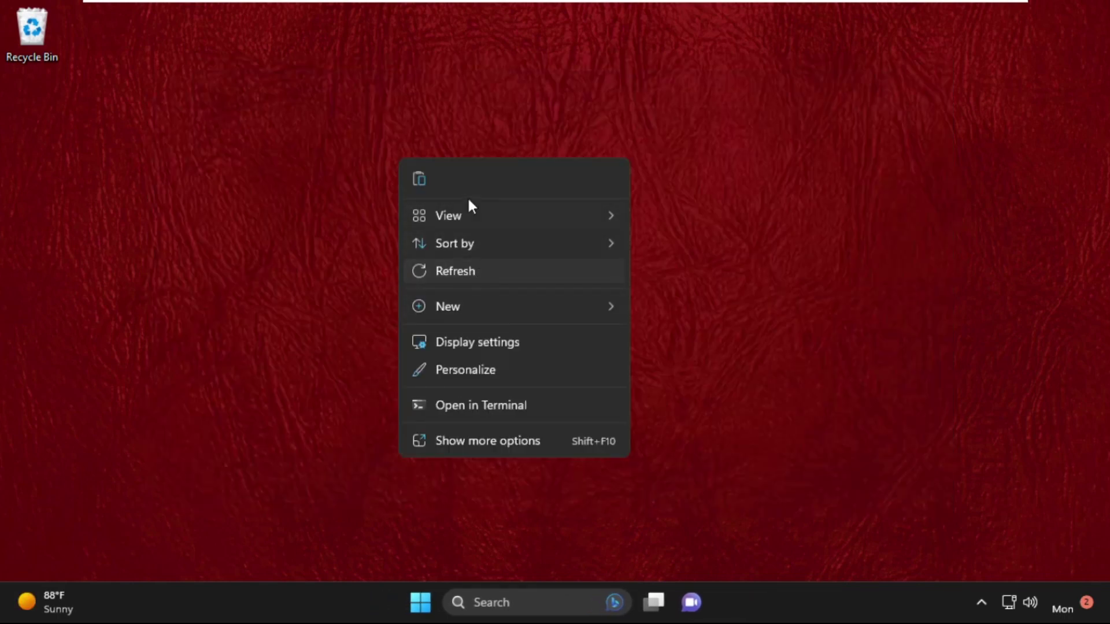
left_click(421, 179)
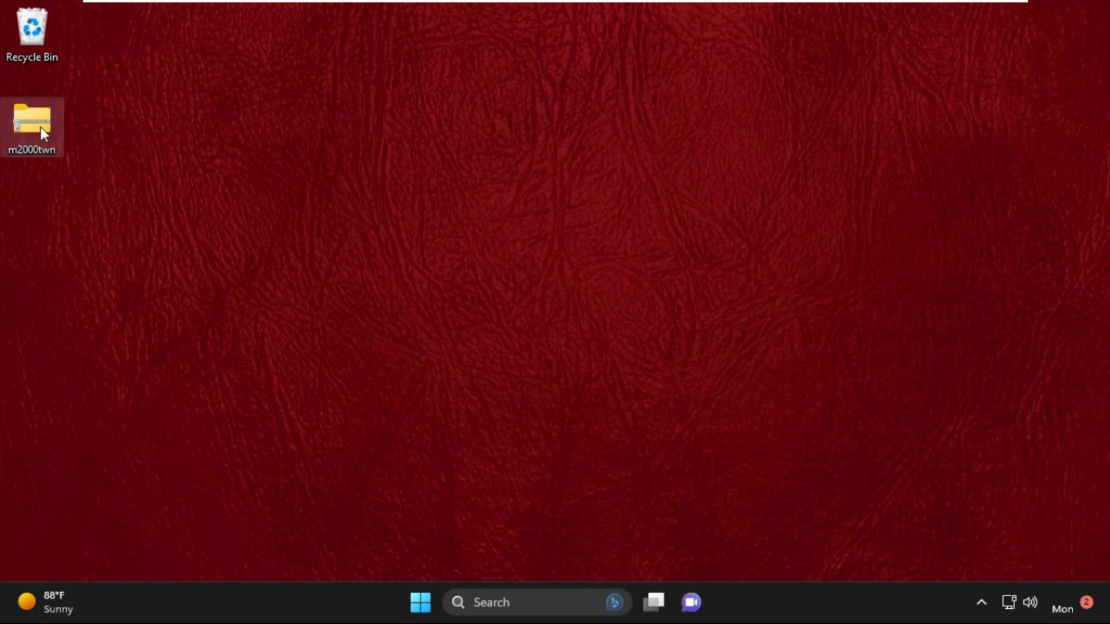
left_click_drag(35, 128, 436, 241)
left_click_drag(359, 114, 532, 310)
left_click(532, 310)
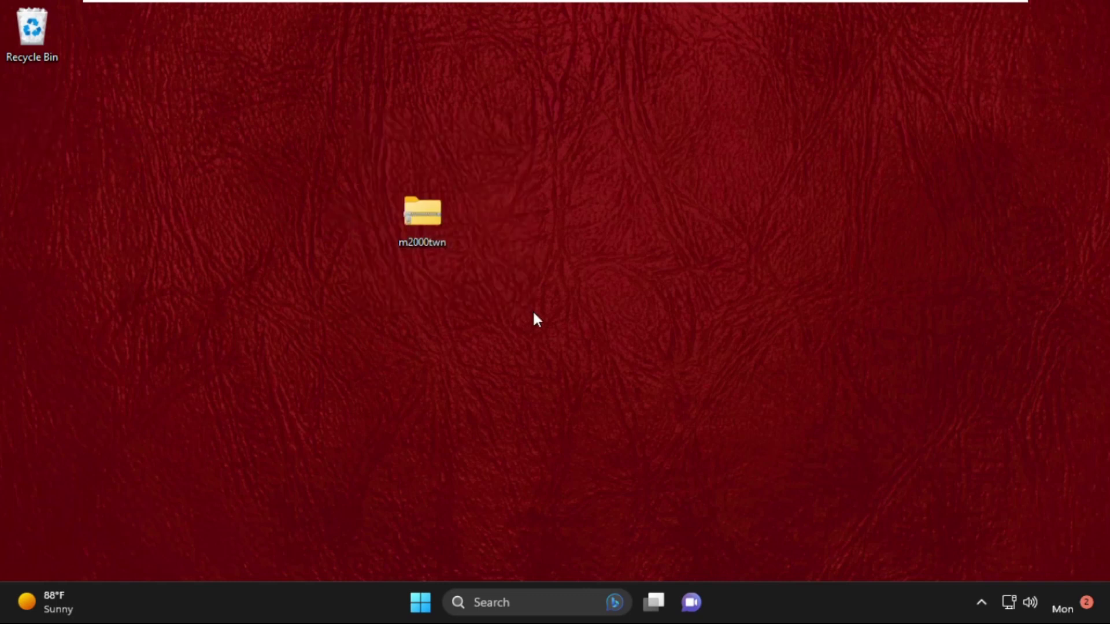
left_click(519, 589)
Open File Explorer and turn on 'Show hidden files, folders, and drives' in Folder Options
type("file ex")
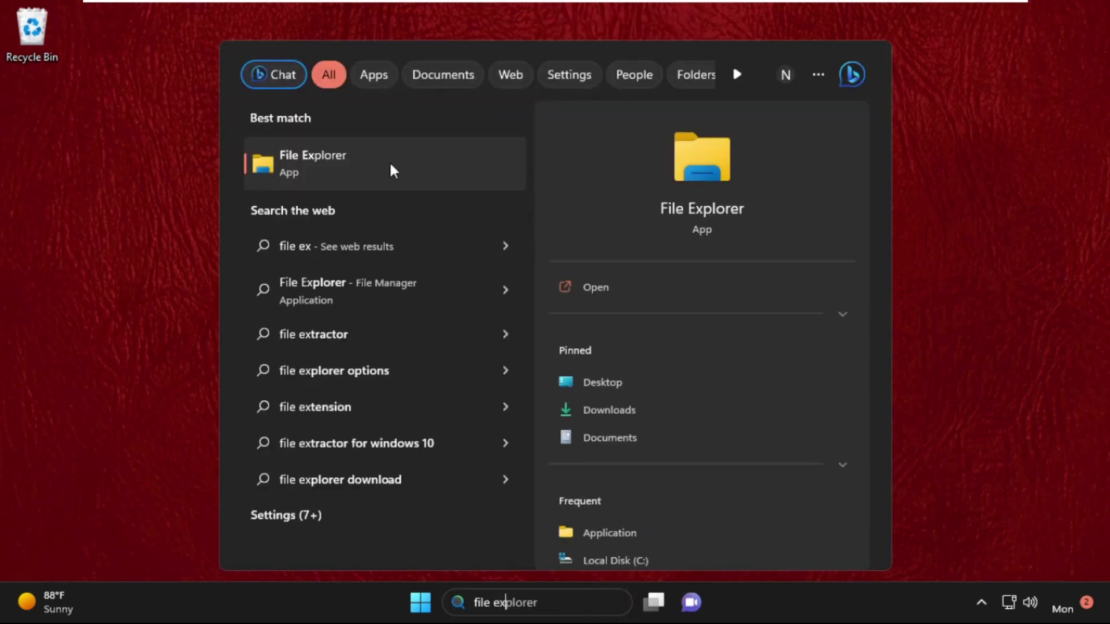
left_click(391, 164)
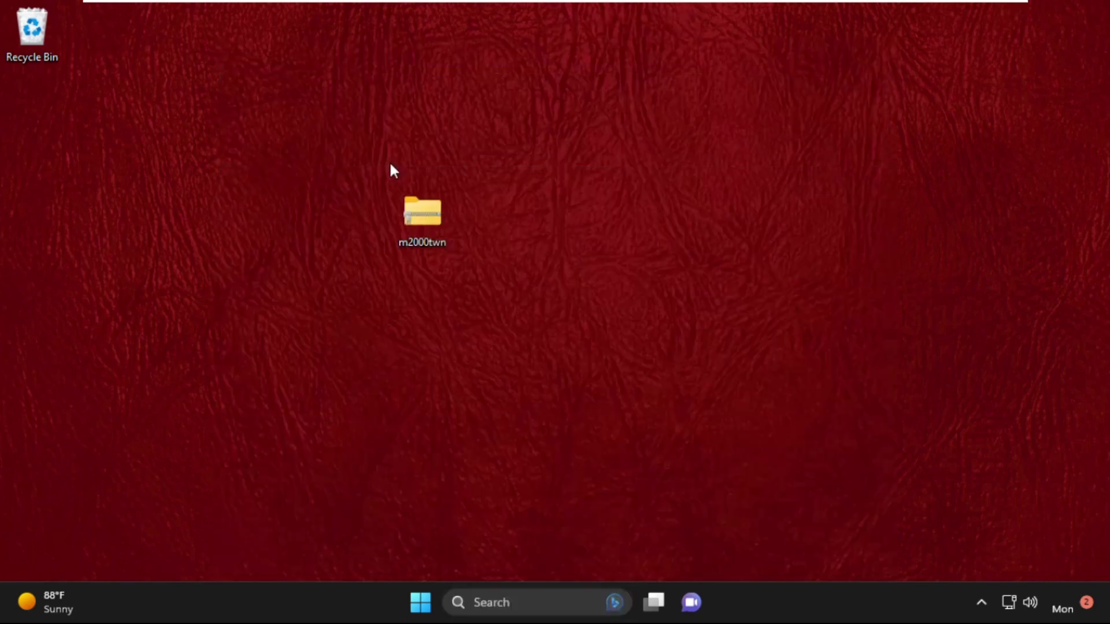
left_click(759, 155)
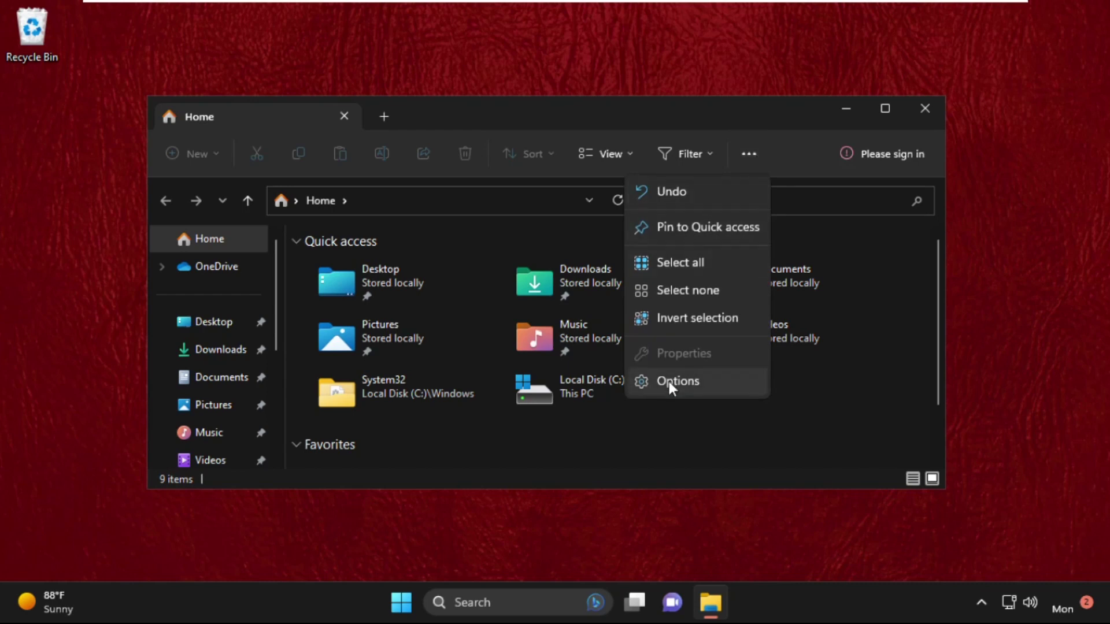
left_click(668, 381)
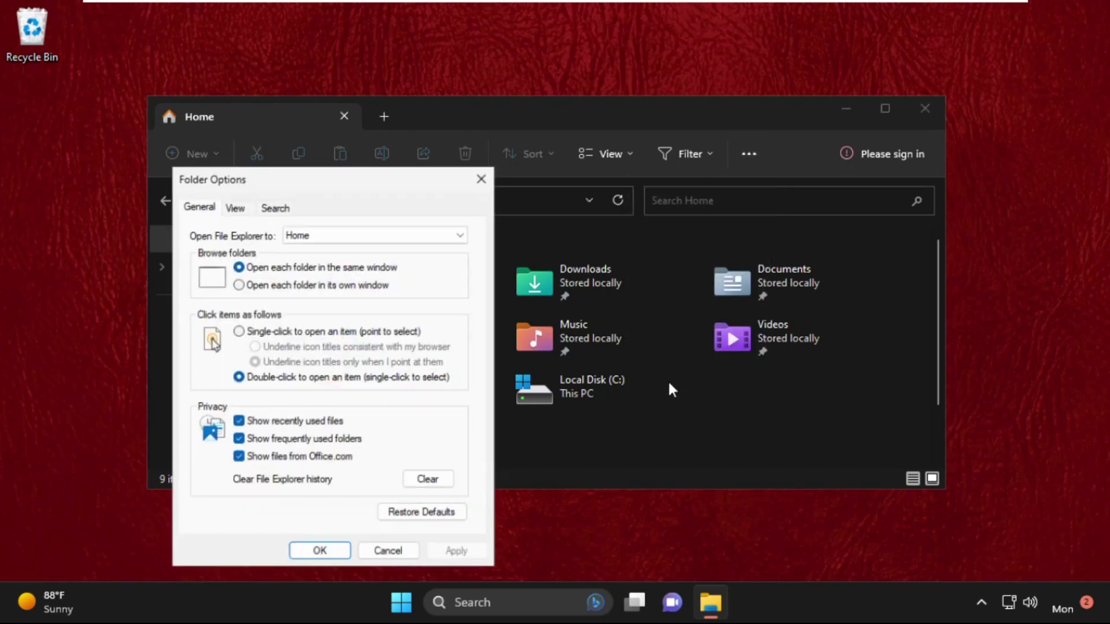
left_click(231, 205)
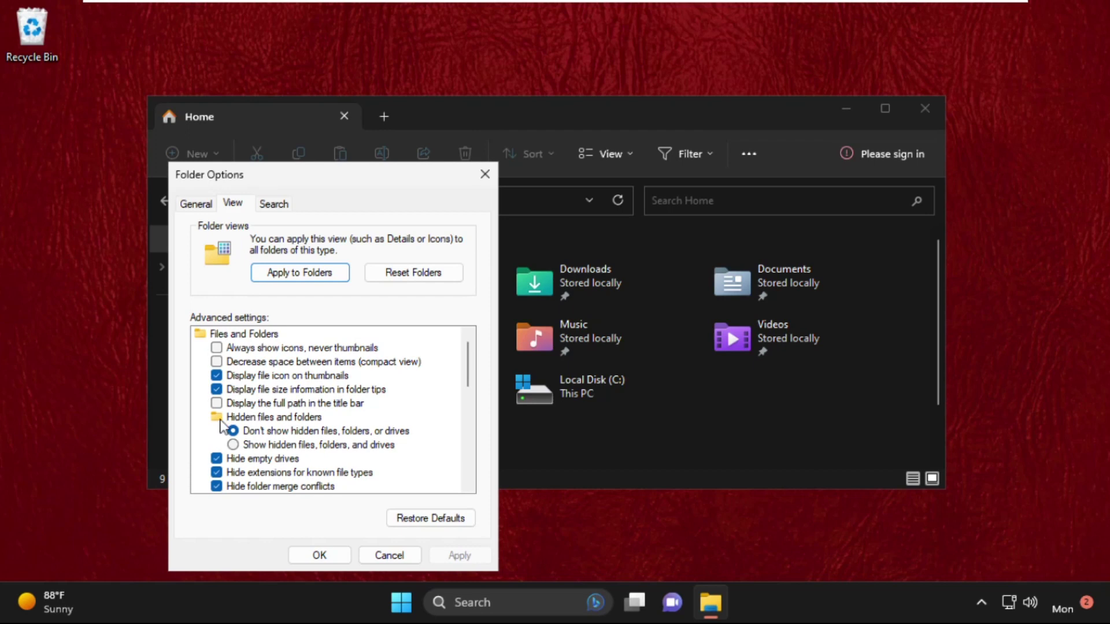
left_click(269, 444)
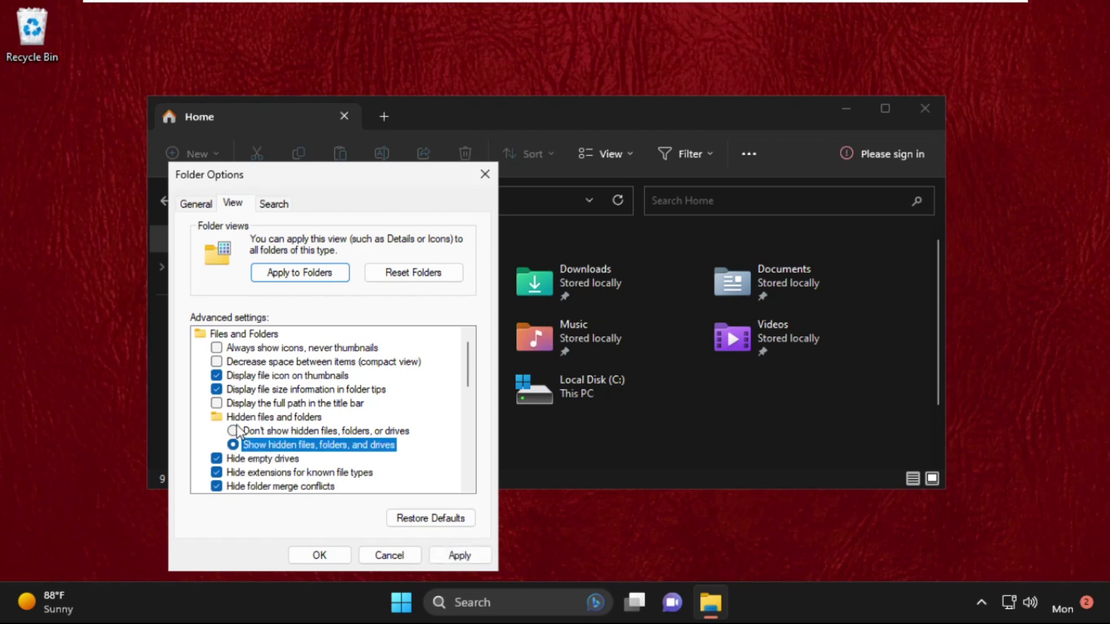
left_click(459, 555)
left_click(338, 557)
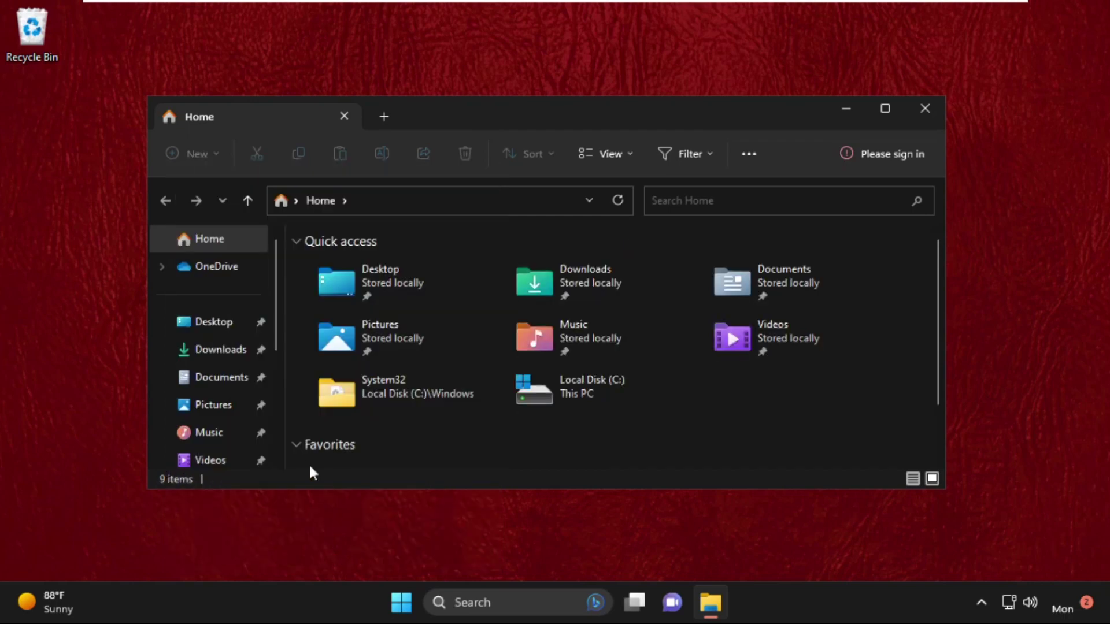
Extract the m2000twn zip on the desktop into a folder with Extract All
left_click(858, 108)
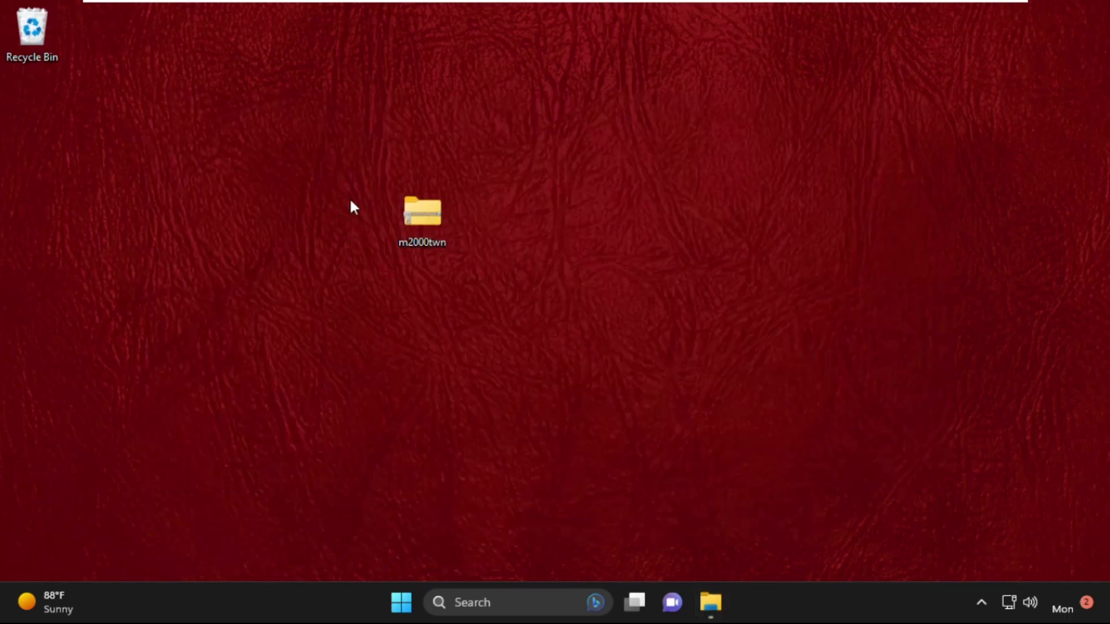
right_click(421, 218)
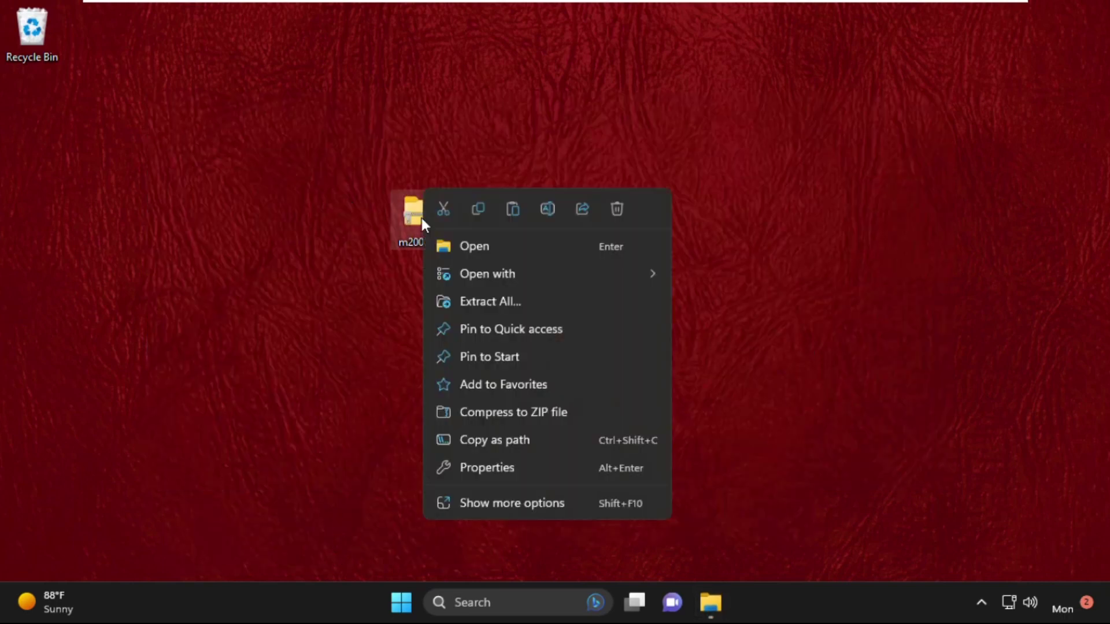
left_click(502, 310)
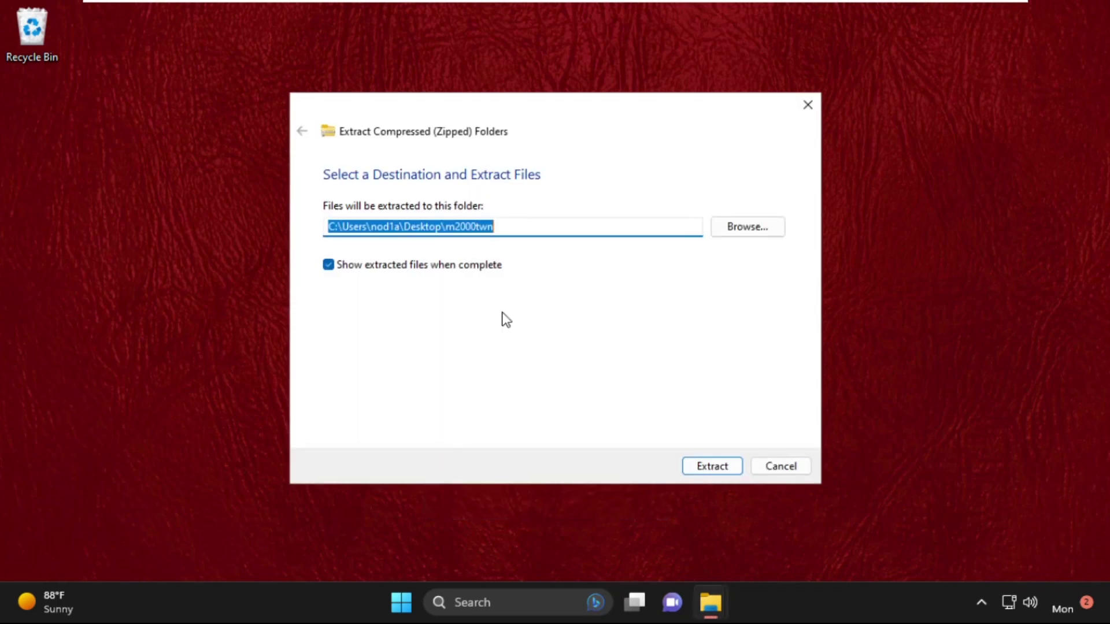
left_click(713, 467)
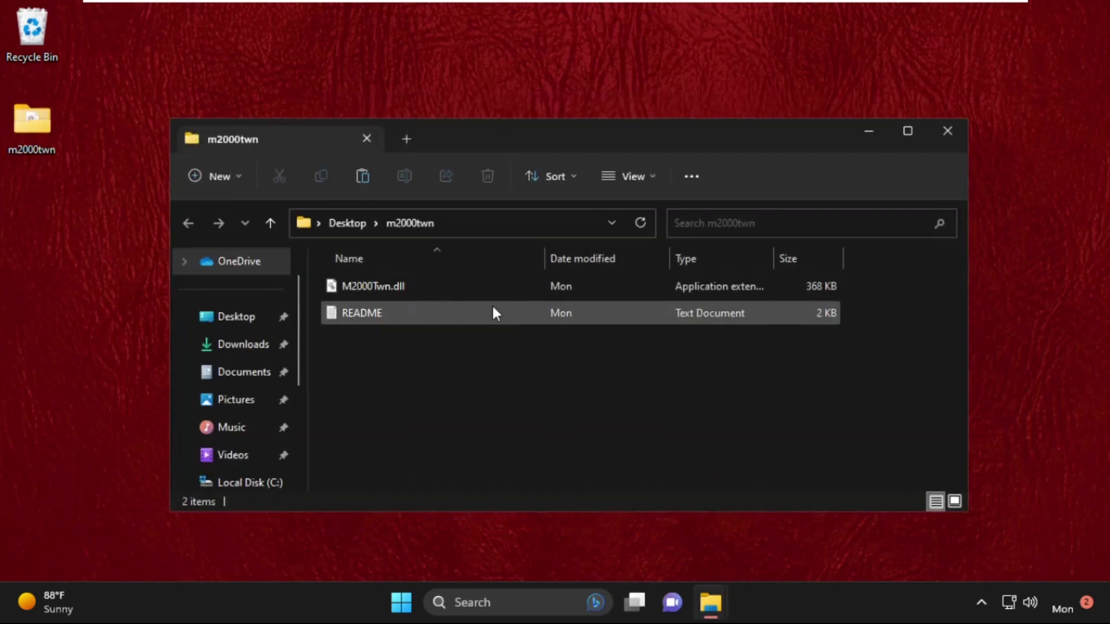
Move M2000Twn.dll onto the desktop, delete the zip, and put the DLL in its place
left_click_drag(470, 286, 469, 68)
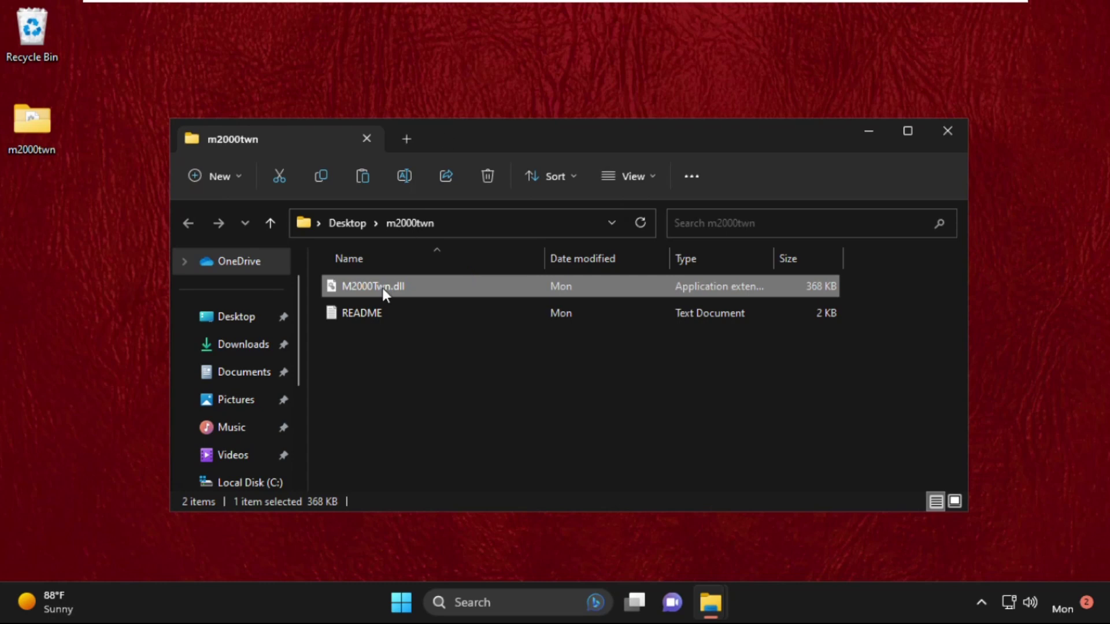
left_click_drag(501, 104, 502, 79)
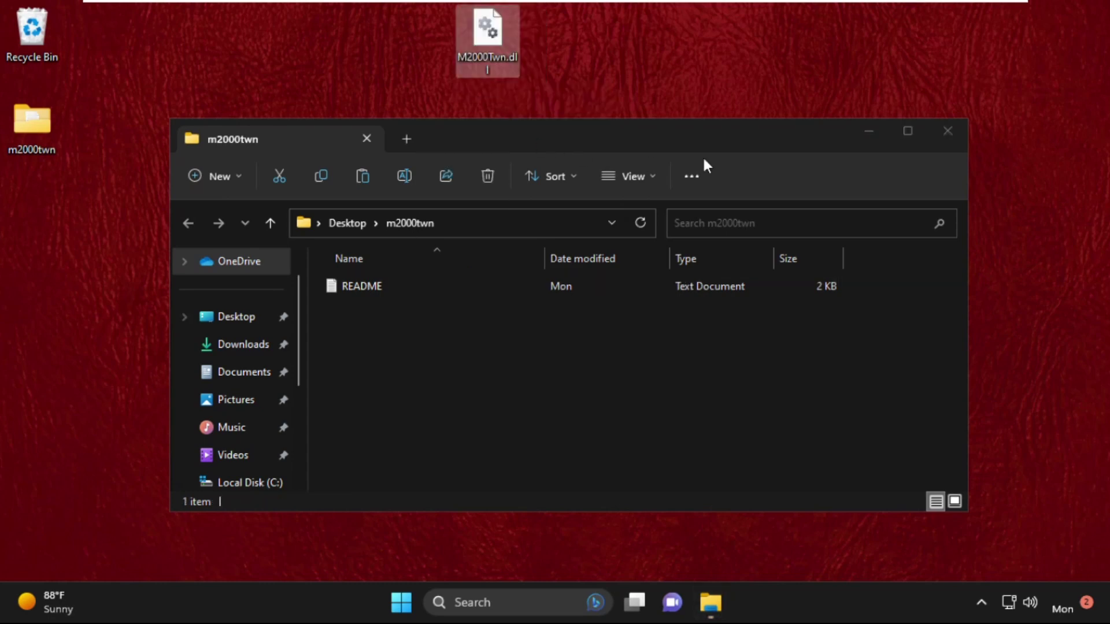
left_click(868, 130)
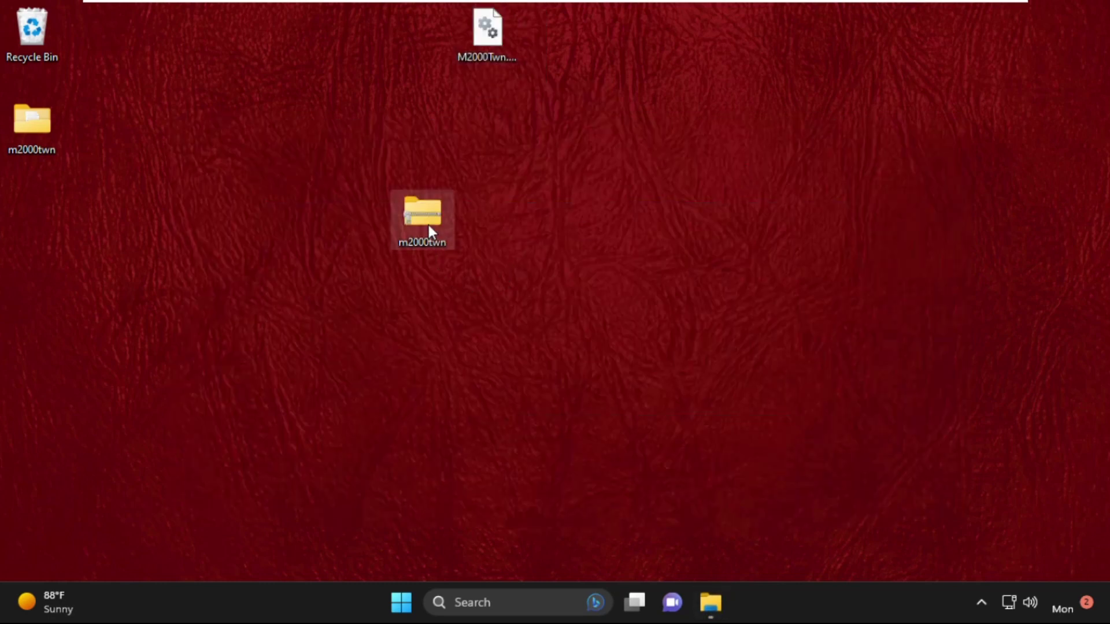
key("Delete")
left_click_drag(476, 50, 411, 173)
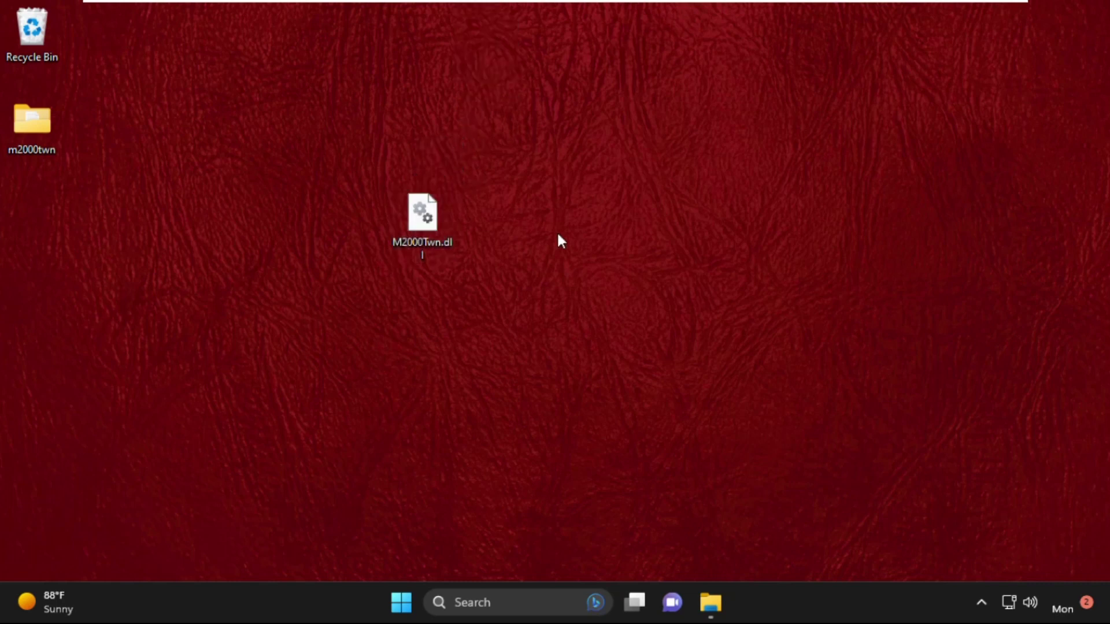
left_click(712, 607)
Restore File Explorer and browse from This PC to Local Disk (C:) > Windows
mouse_move(711, 607)
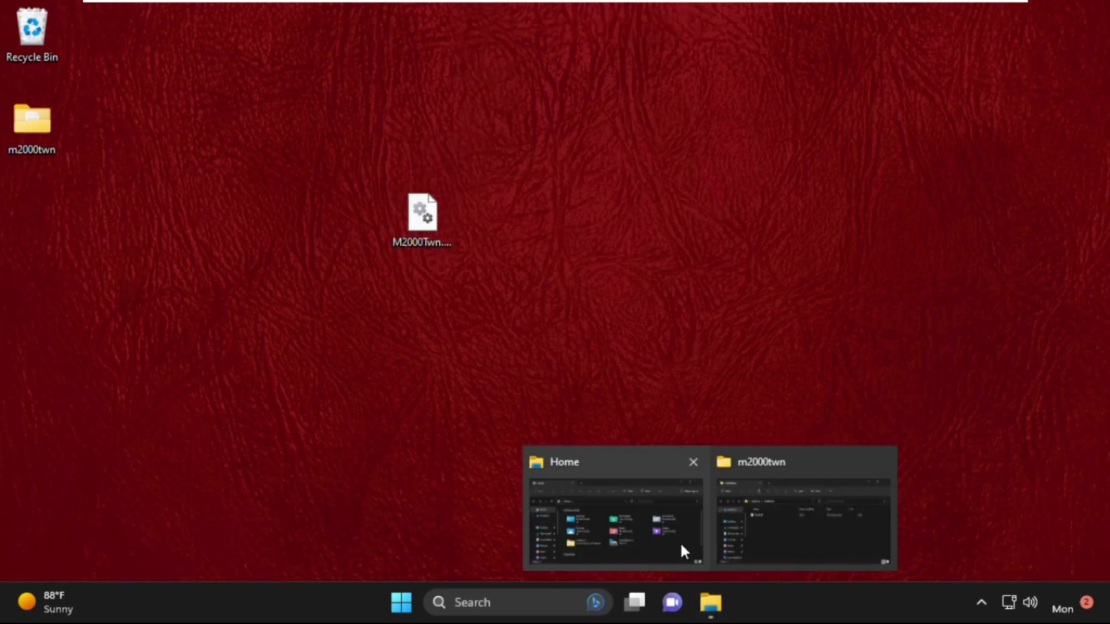
left_click(678, 537)
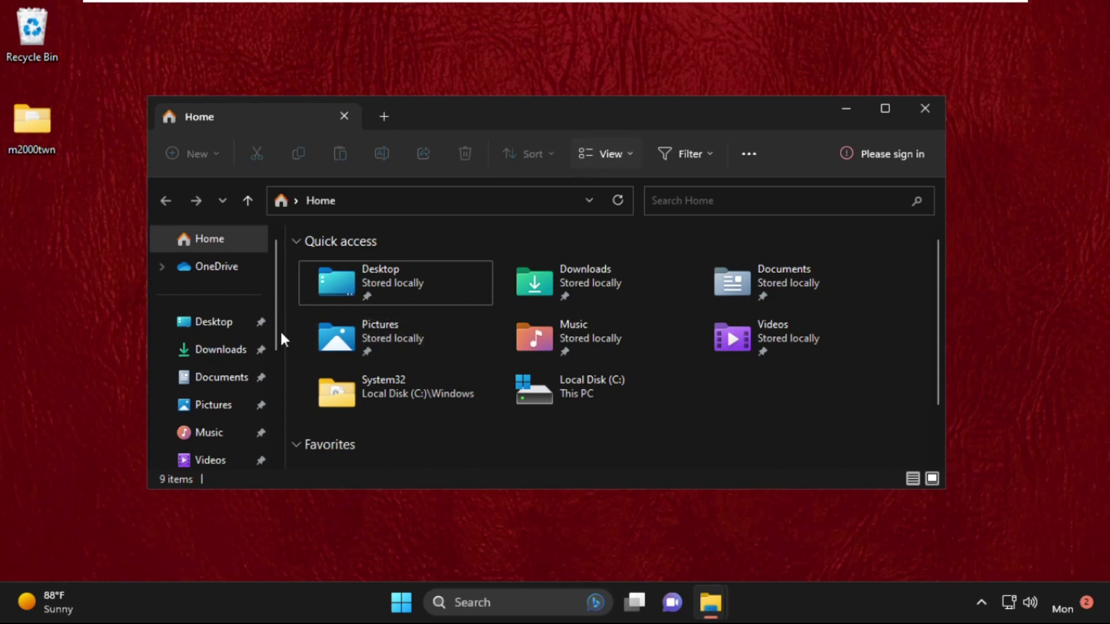
scroll(214, 376, "down", 5)
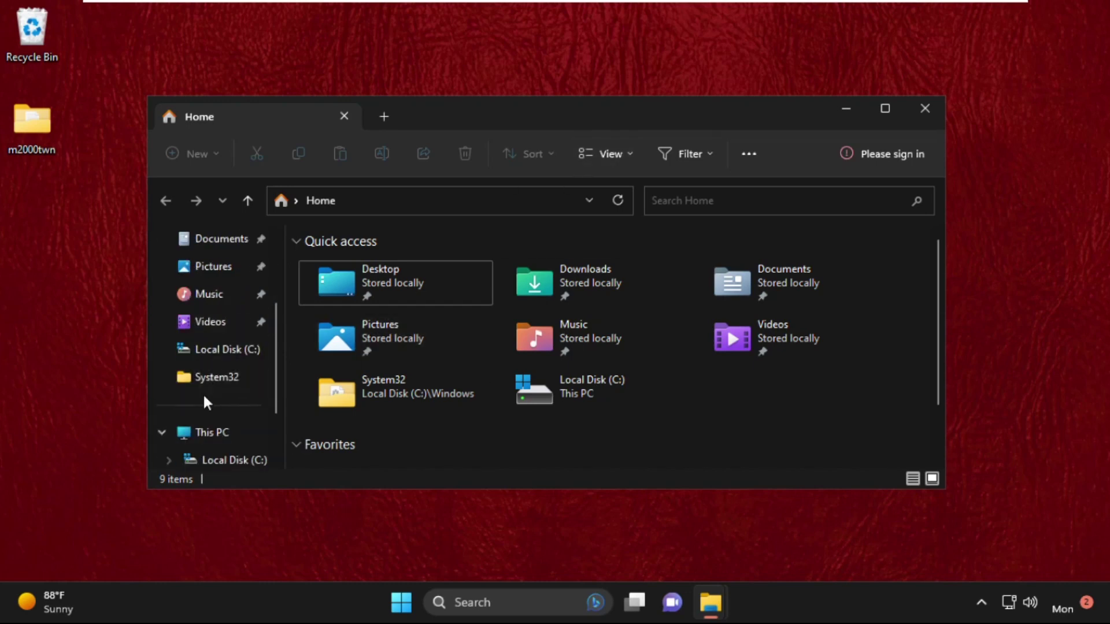
left_click(203, 433)
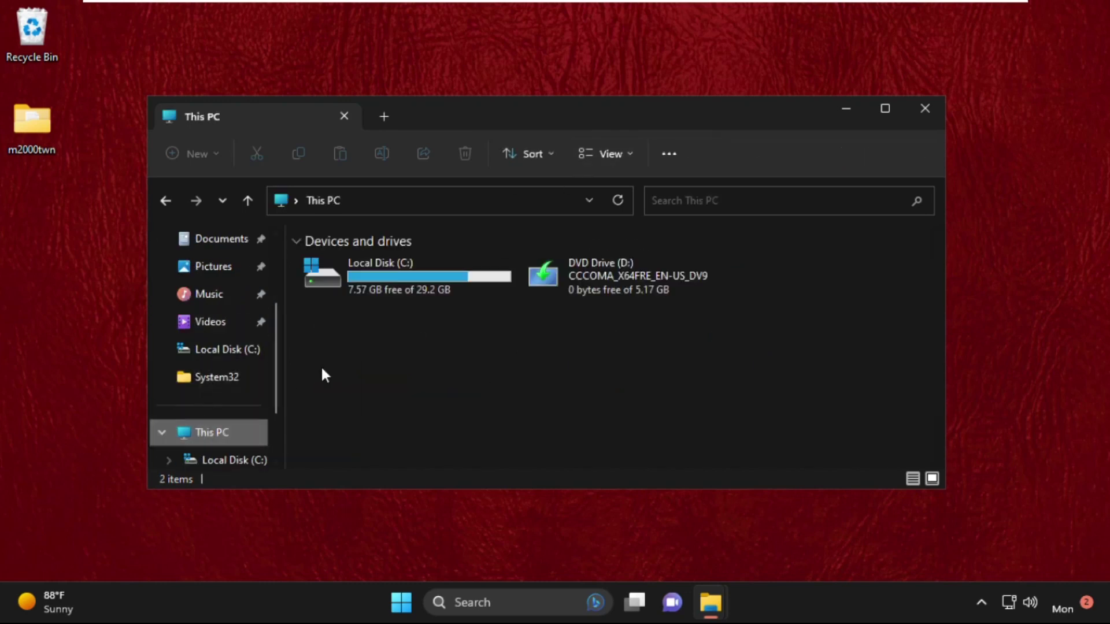
double_click(404, 265)
scroll(418, 304, "down", 3)
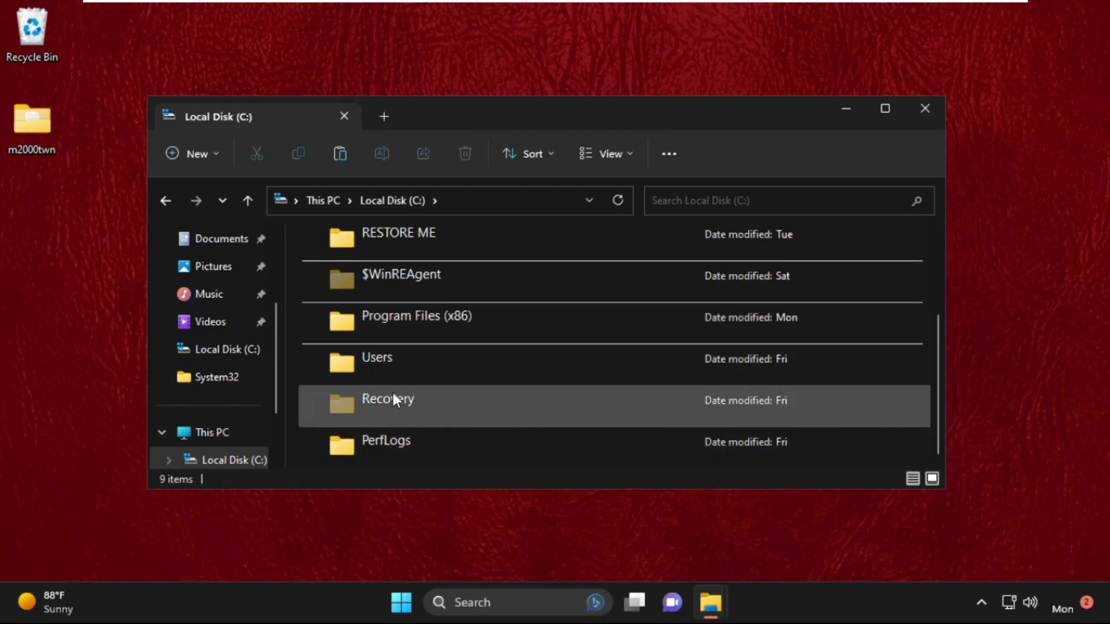
scroll(392, 390, "up", 3)
double_click(431, 245)
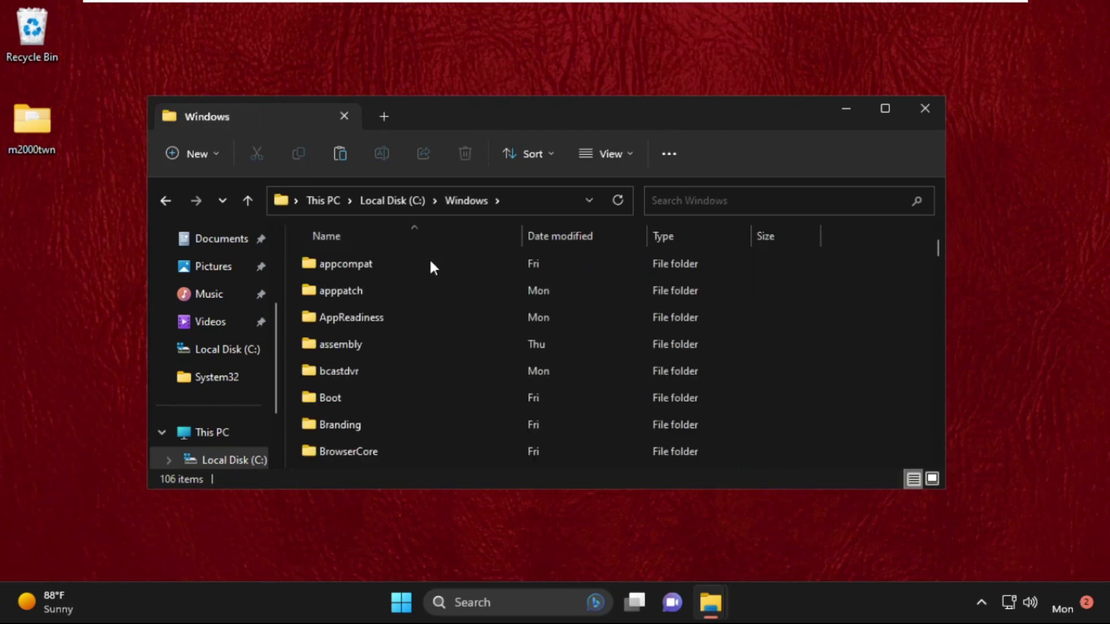
Open System32 and move its window aside so M2000Twn.dll on the desktop is visible
left_click(391, 346)
scroll(391, 347, "down", 20)
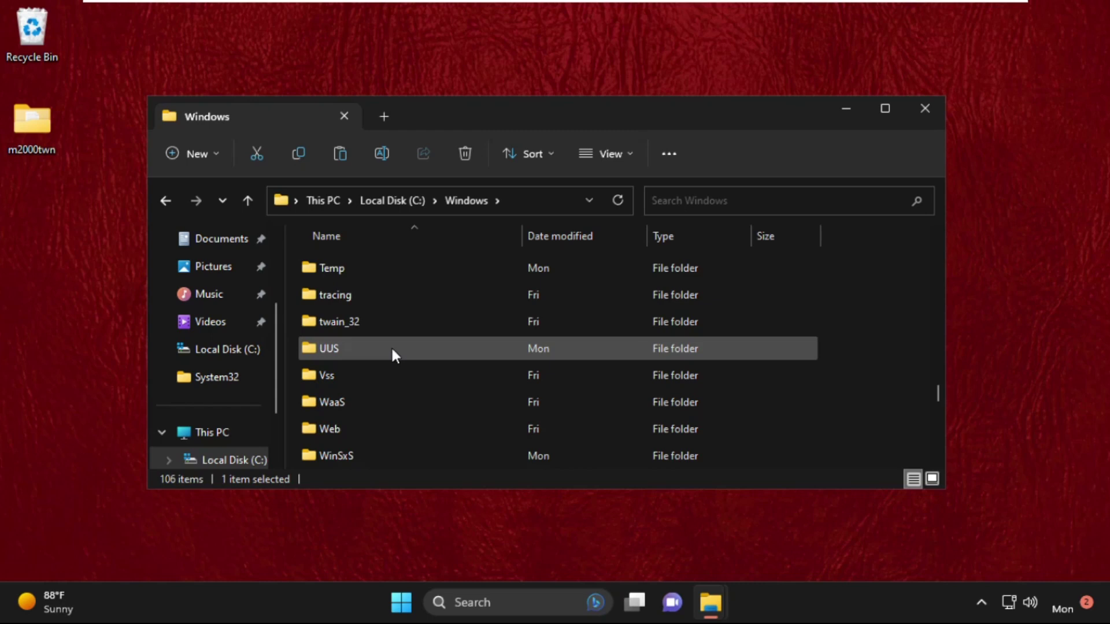
scroll(391, 345, "up", 5)
scroll(391, 347, "down", 3)
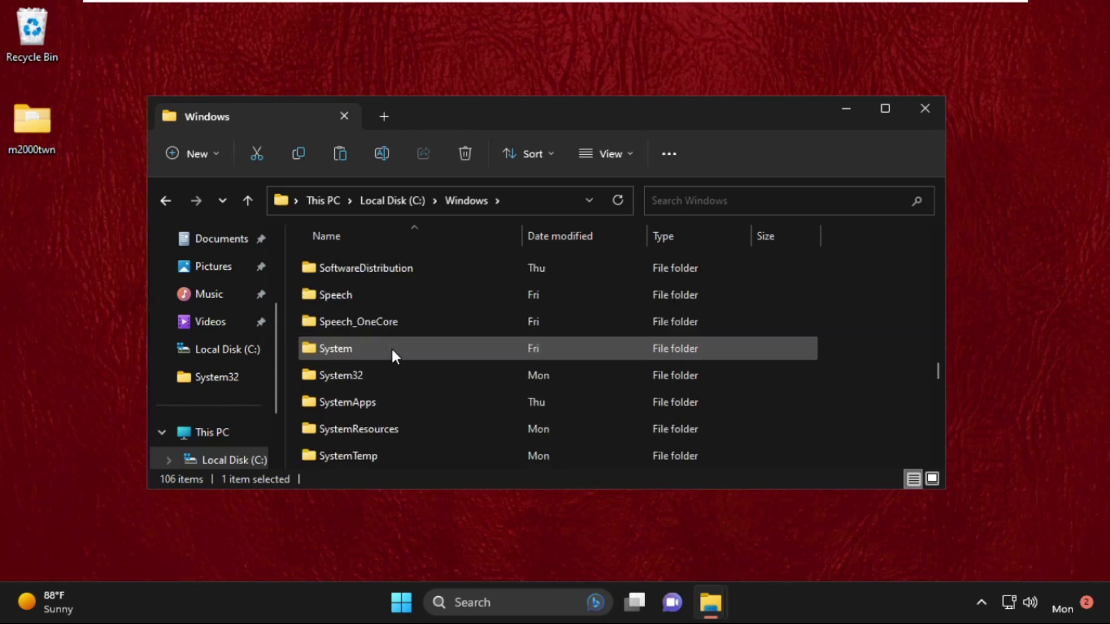
double_click(387, 373)
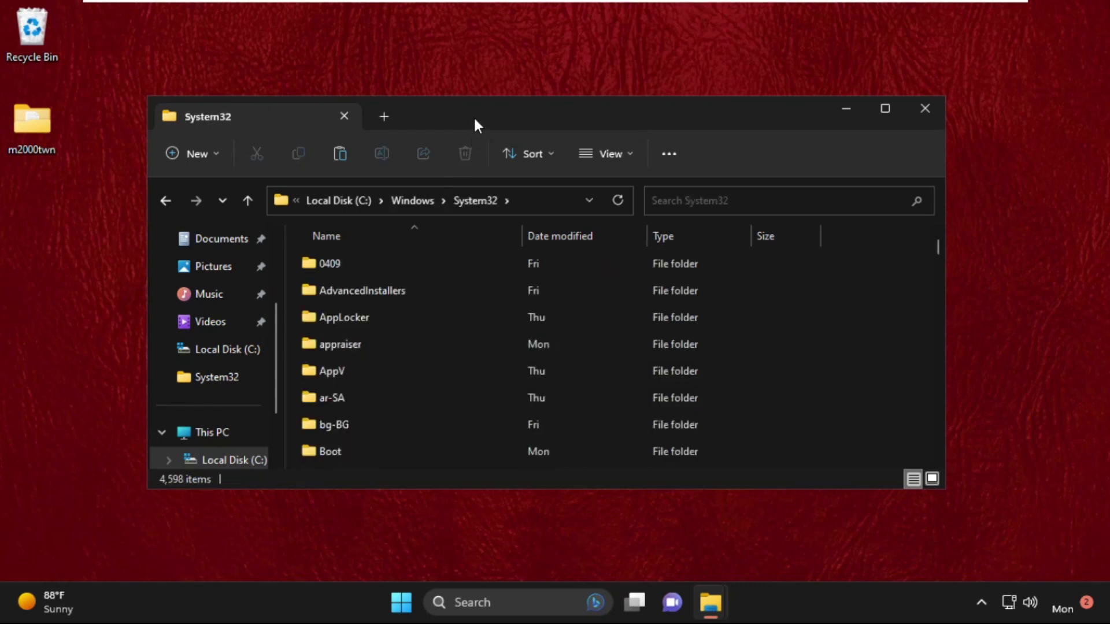
left_click_drag(474, 119, 821, 188)
left_click_drag(423, 217, 289, 118)
Copy M2000Twn.dll from the desktop and bring up the full actions menu inside System32
left_click(680, 170)
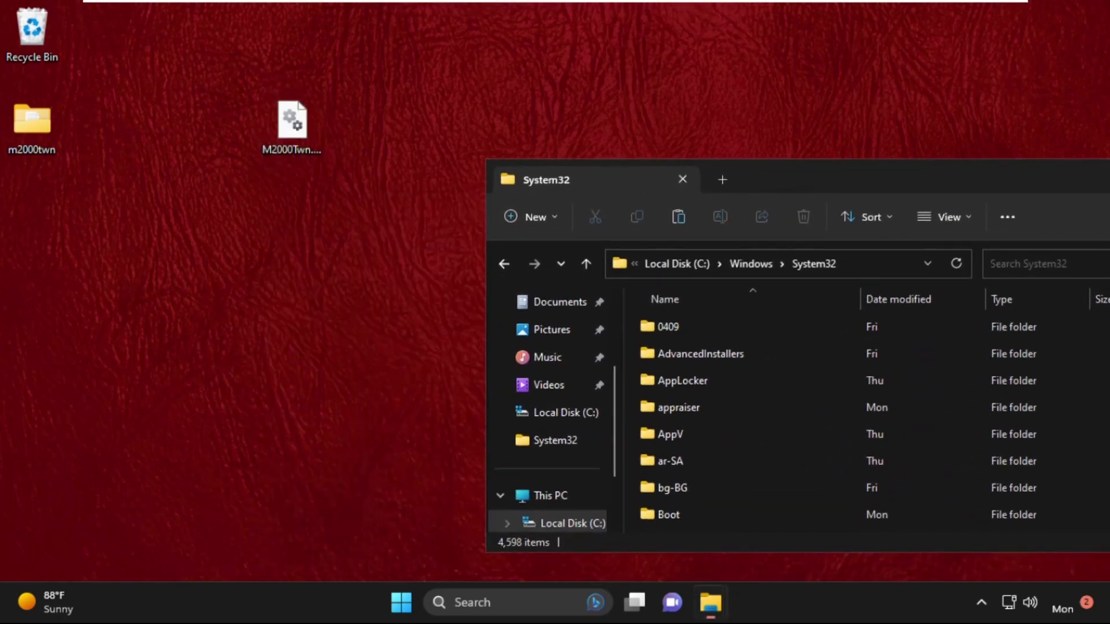
left_click_drag(781, 178, 384, 185)
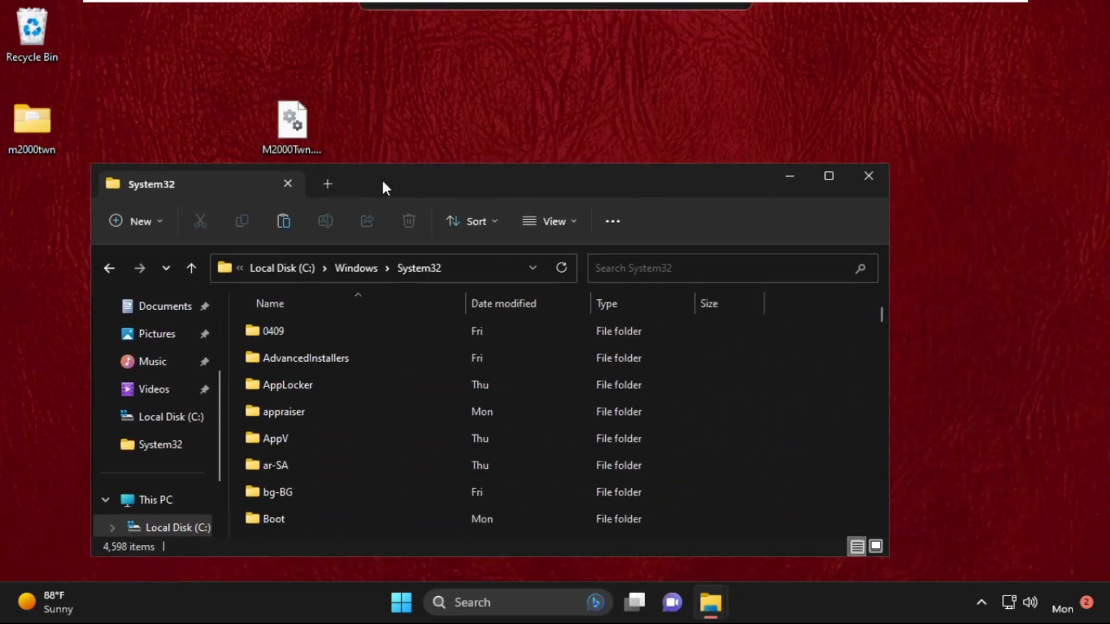
right_click(293, 118)
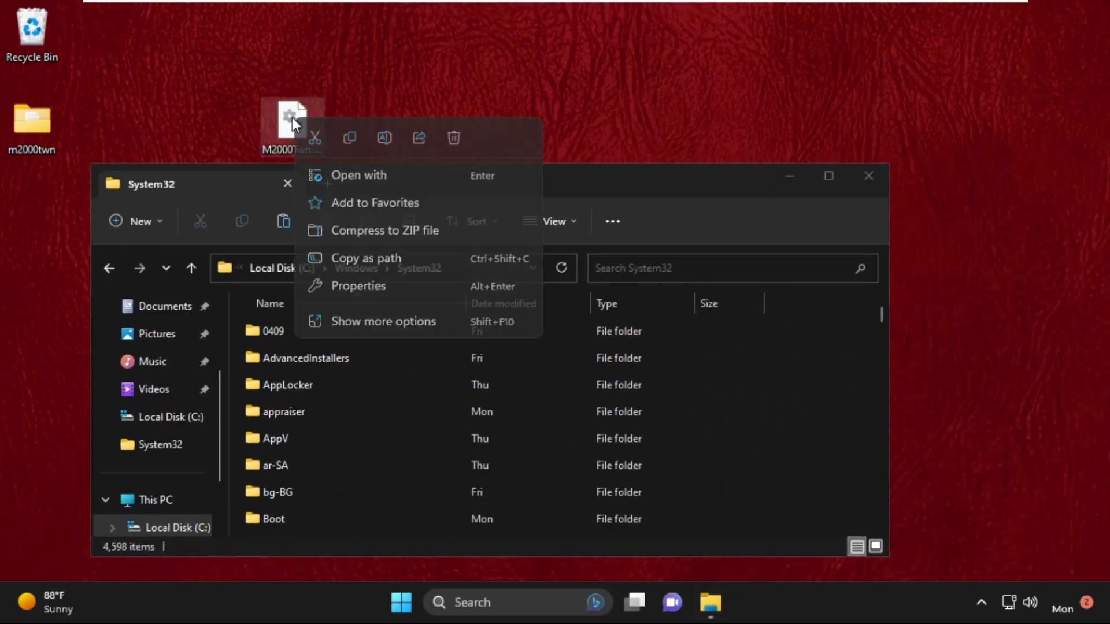
left_click(349, 138)
right_click(803, 407)
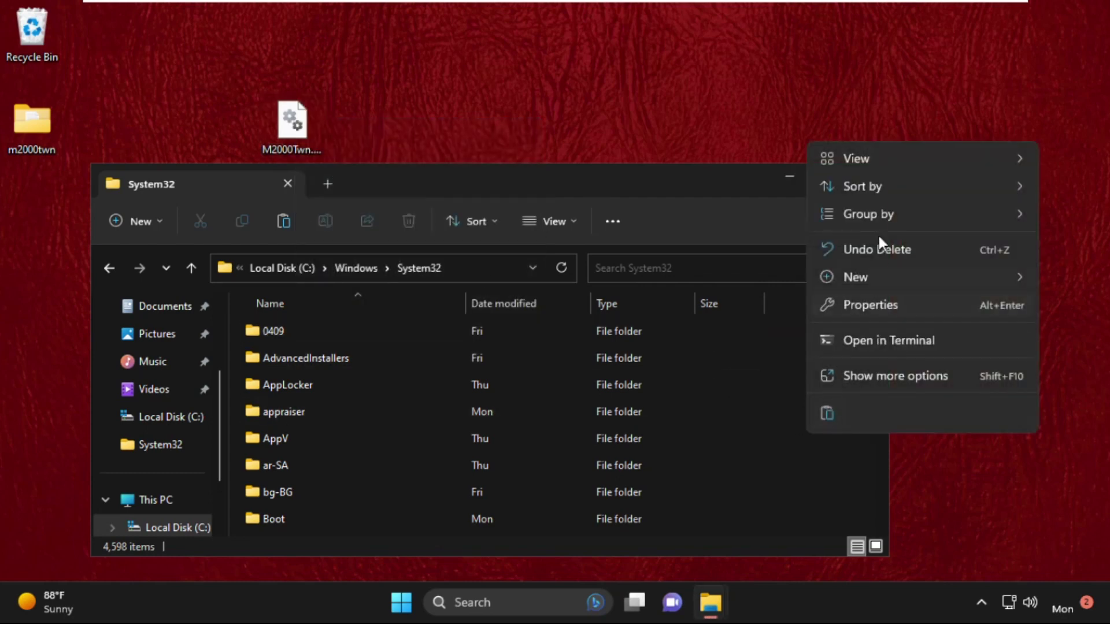
left_click(873, 376)
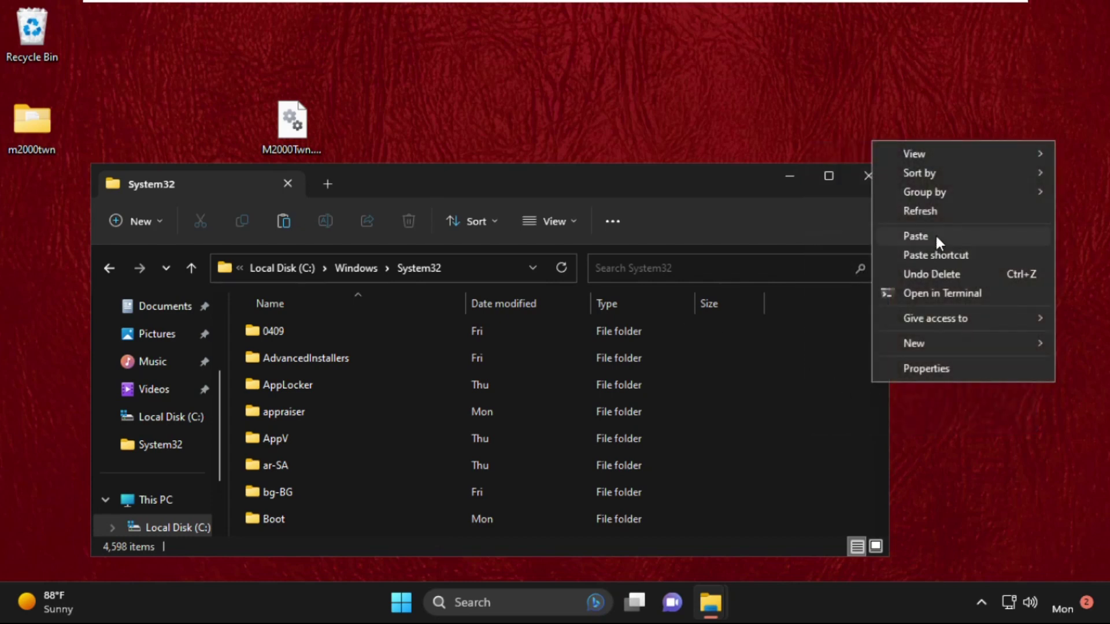
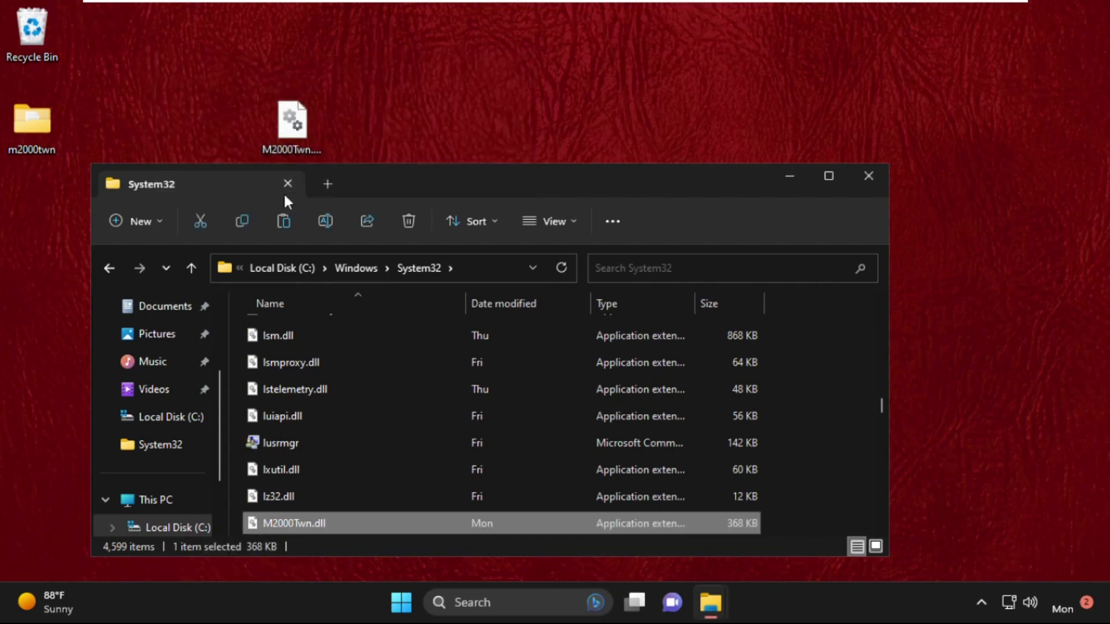
Minimize the System32 window and restart Windows from the Start menu's Power options
left_click(789, 176)
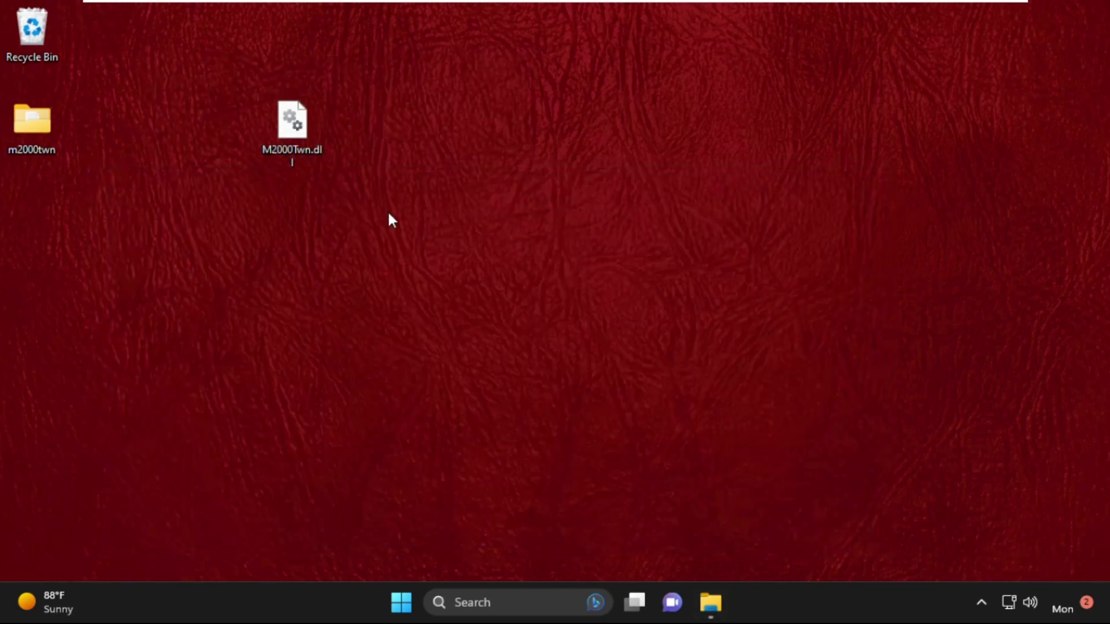
left_click(402, 603)
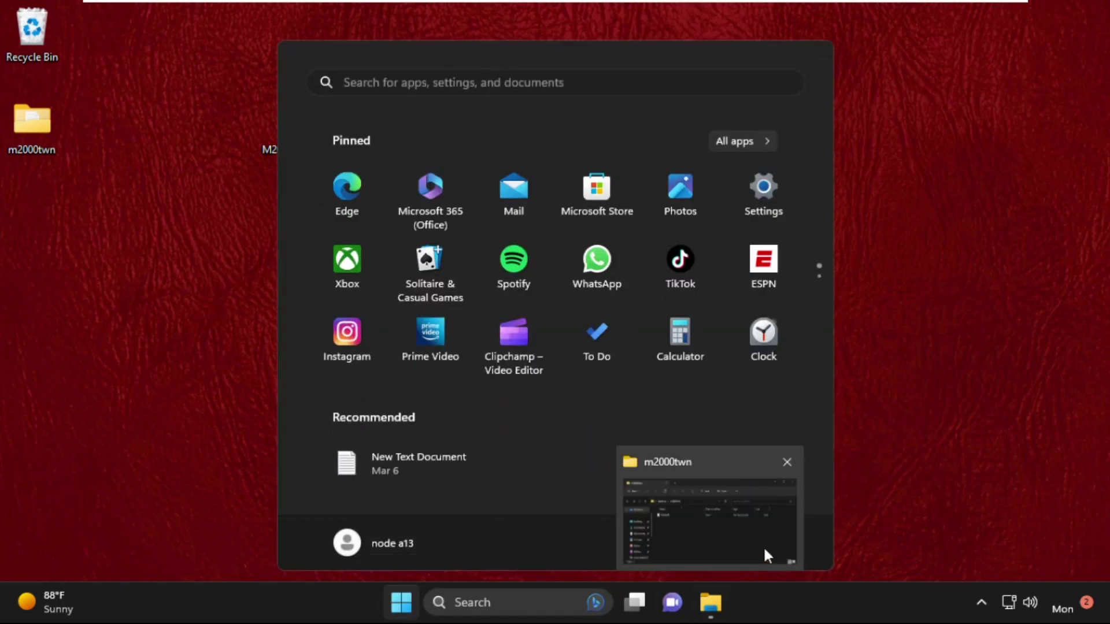
left_click(771, 544)
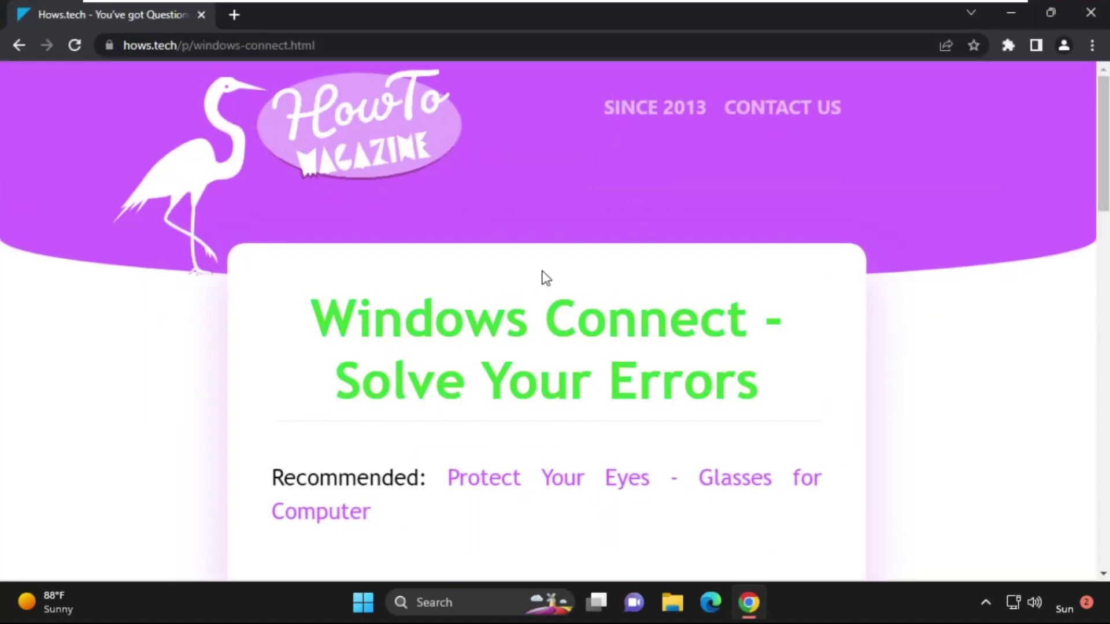
scroll(534, 269, "down", 6)
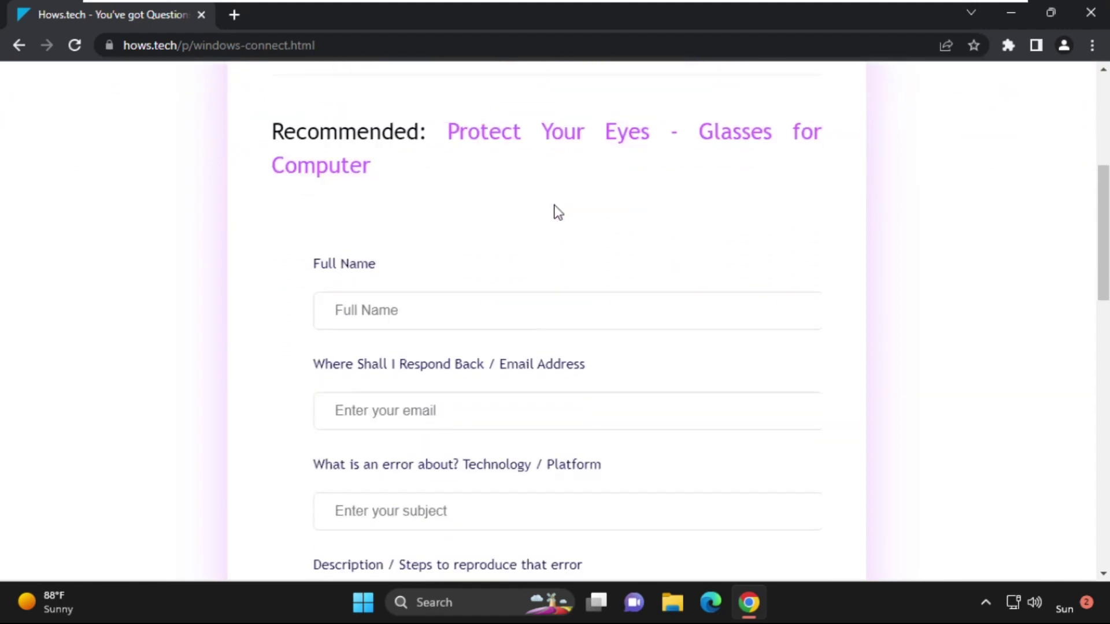
left_click(483, 302)
scroll(397, 343, "down", 2)
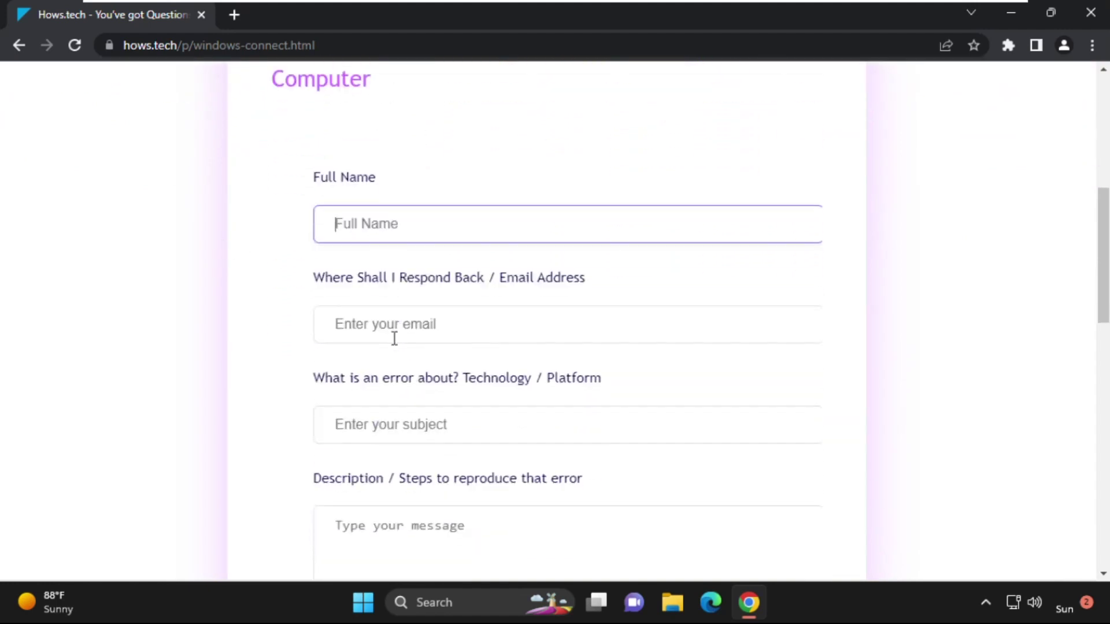
left_click(488, 324)
scroll(493, 335, "down", 2)
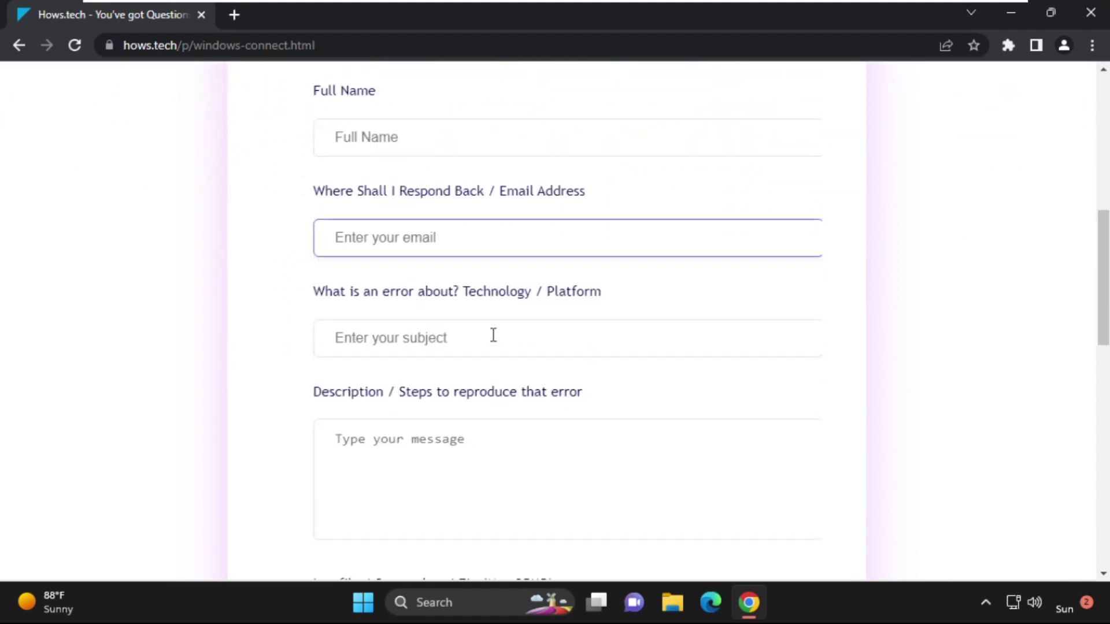
left_click(374, 327)
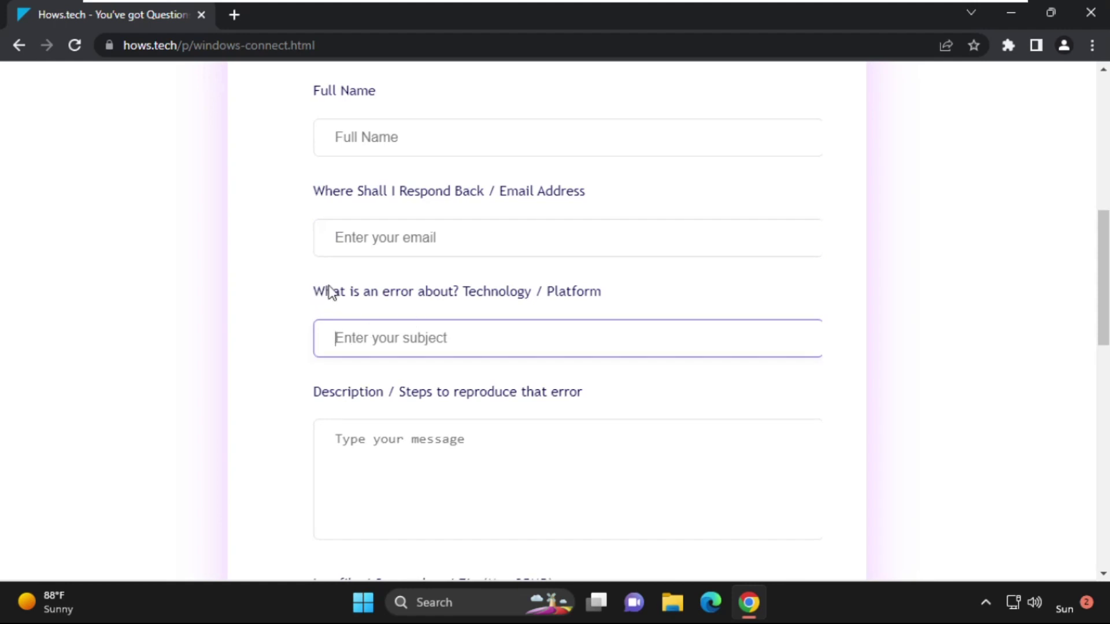
left_click_drag(328, 292, 449, 292)
scroll(445, 337, "down", 2)
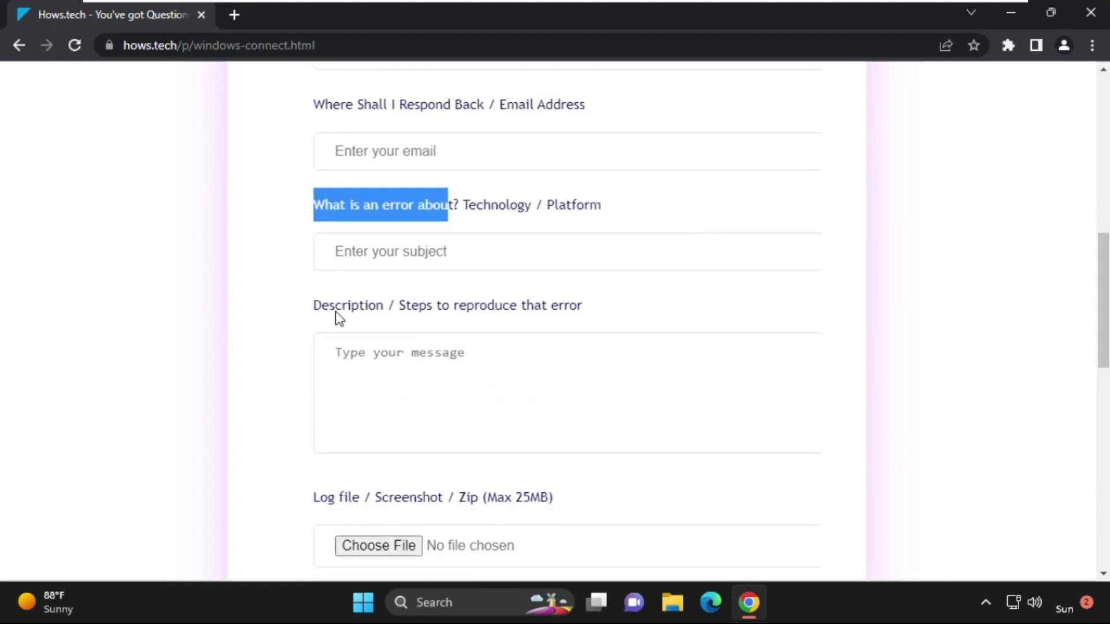
left_click_drag(314, 306, 366, 312)
left_click(456, 371)
scroll(491, 382, "down", 4)
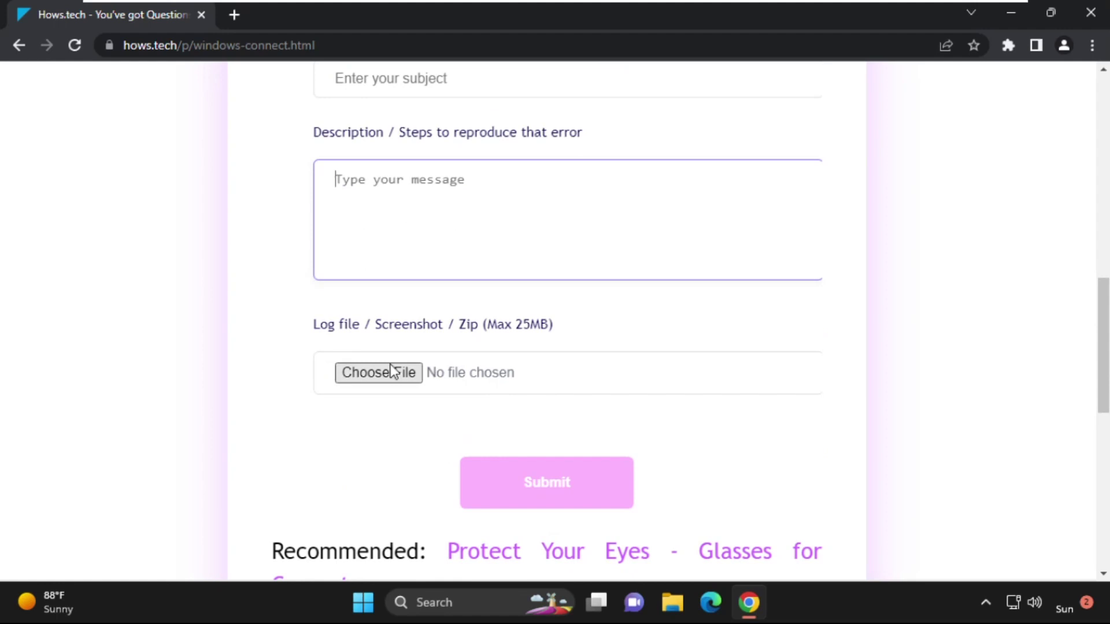
left_click(391, 371)
left_click_drag(347, 26, 584, 126)
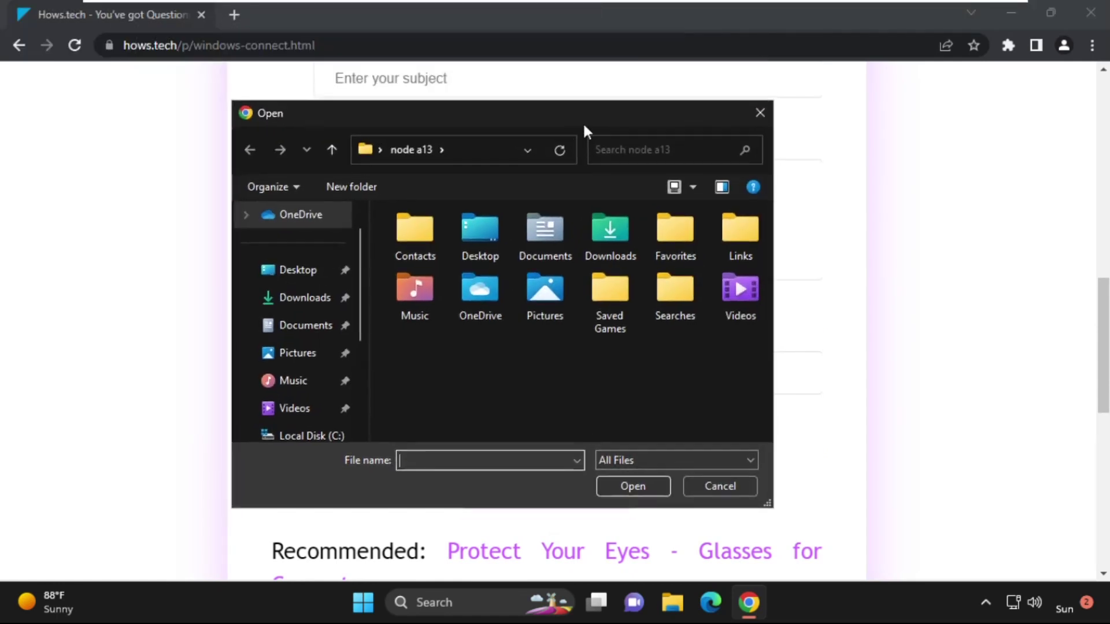
left_click(761, 113)
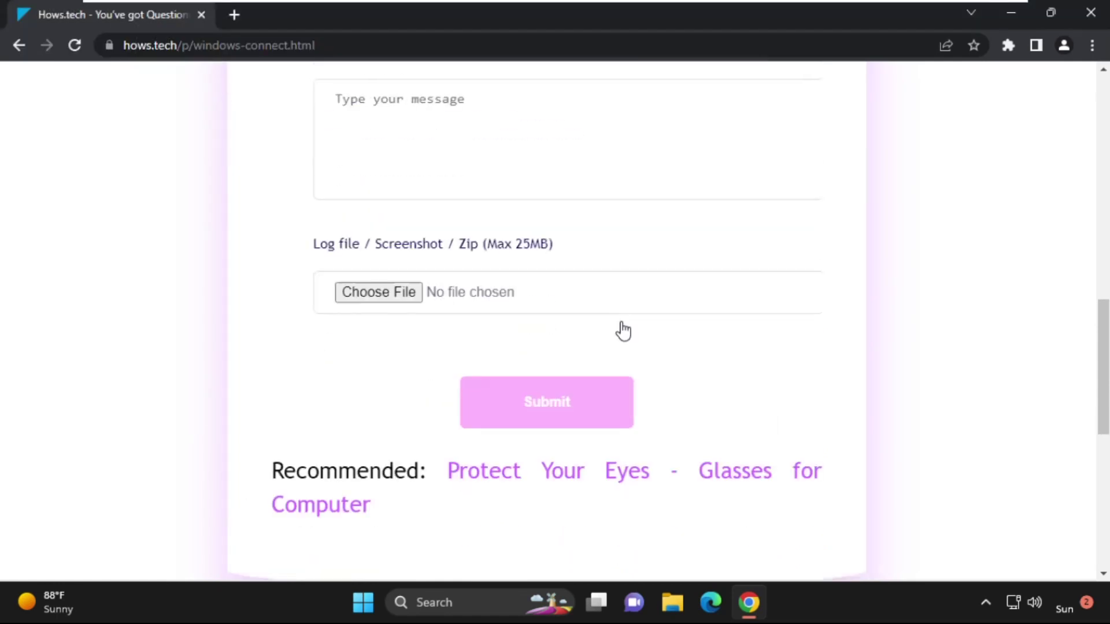
scroll(584, 332, "down", 2)
left_click(579, 314)
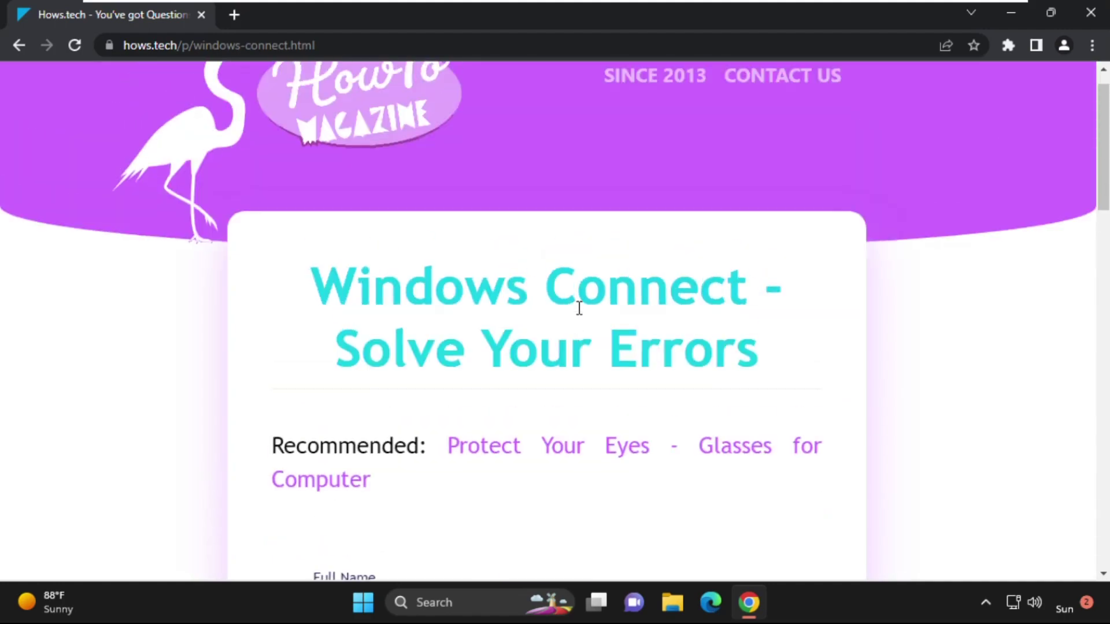
scroll(578, 313, "down", 2)
scroll(578, 318, "up", 3)
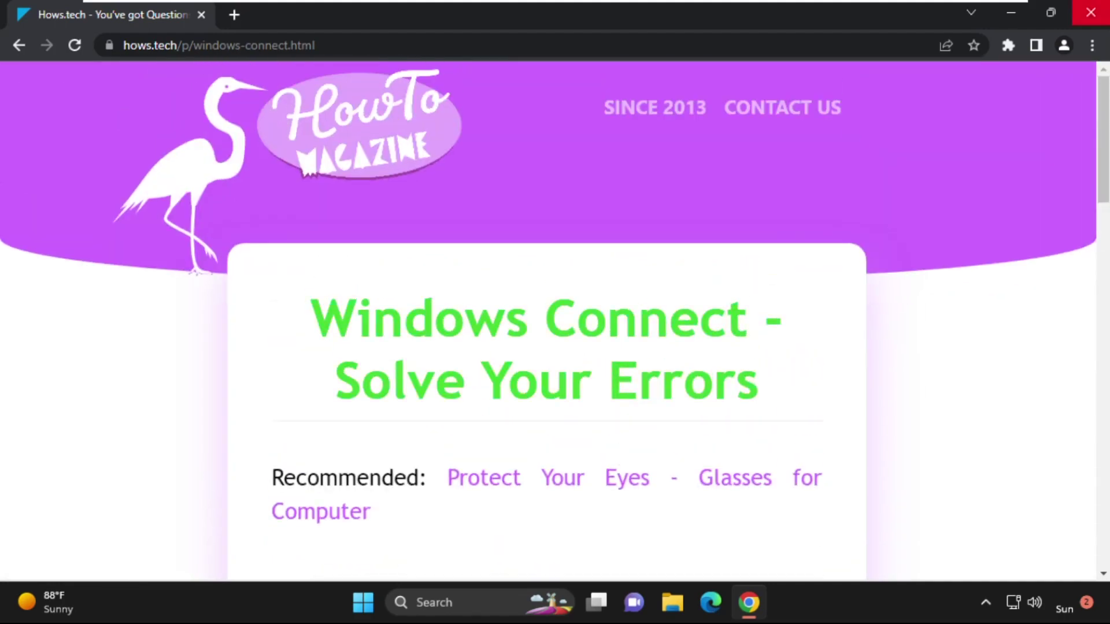